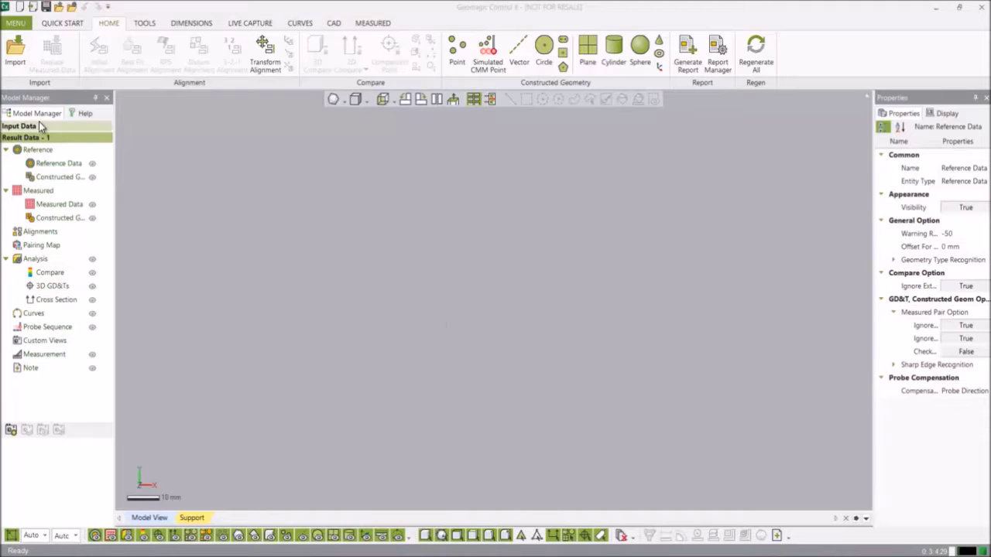
Step: Import Small Impeller Scan.stl and Impeller for SW.igs together using Import Only
left_click(28, 66)
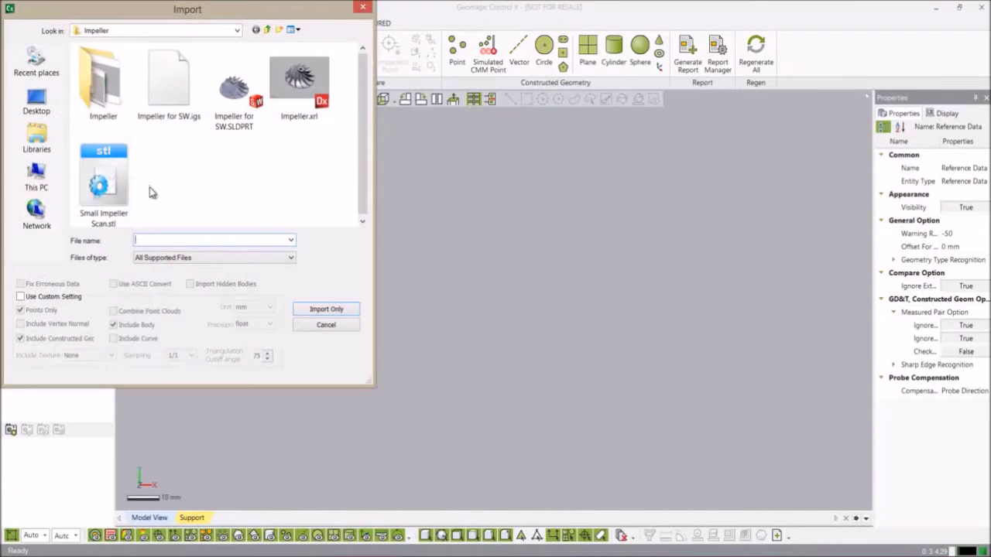
left_click(108, 193)
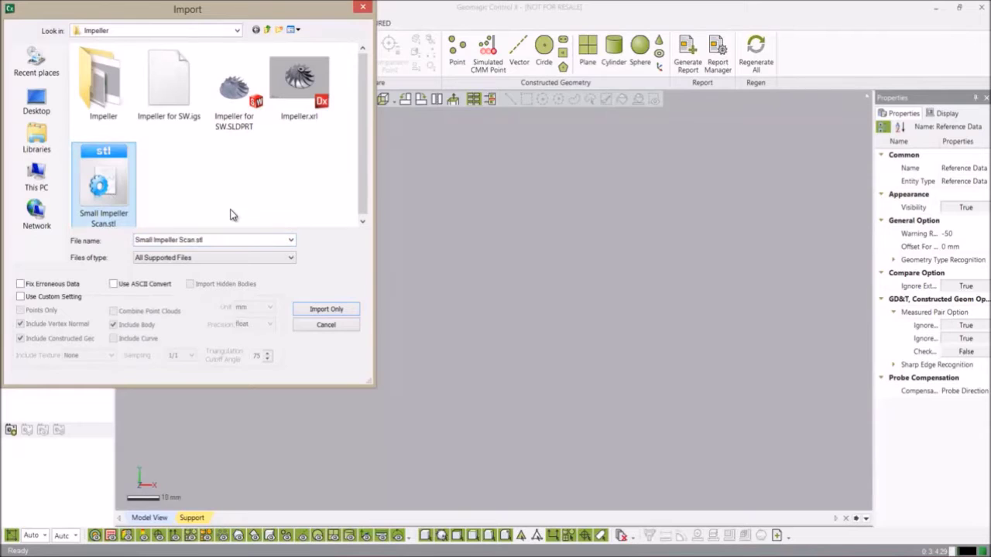
left_click(171, 113, "ctrl")
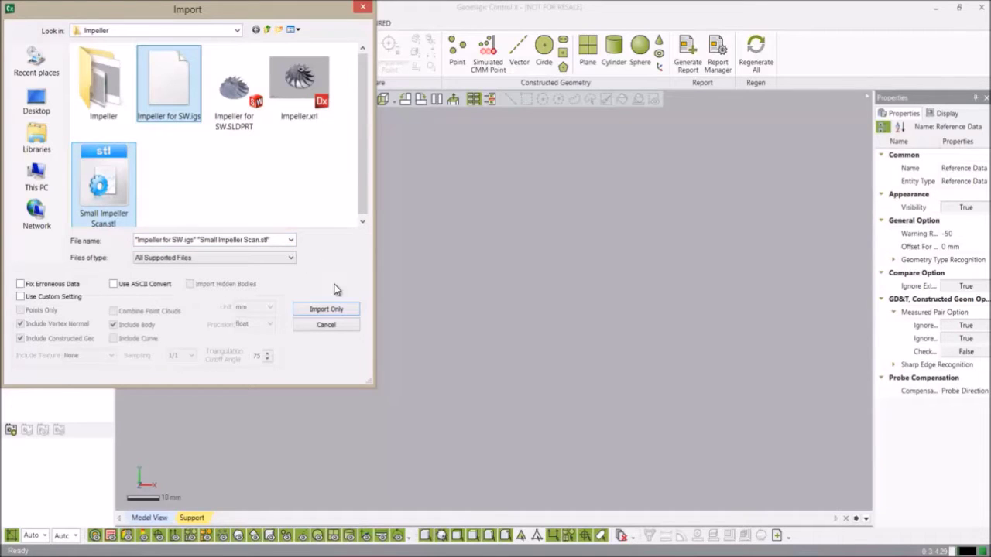
left_click(338, 315)
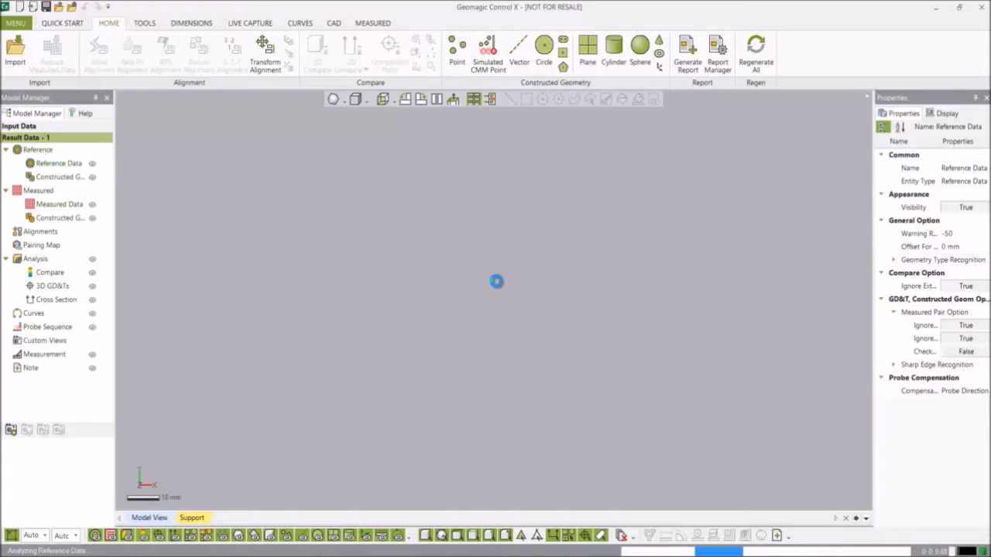
right_click_drag(495, 372, 574, 369)
Step: Hide the CAD reference impeller, then the measured scan, to examine each separately
scroll(531, 281, "down", 3)
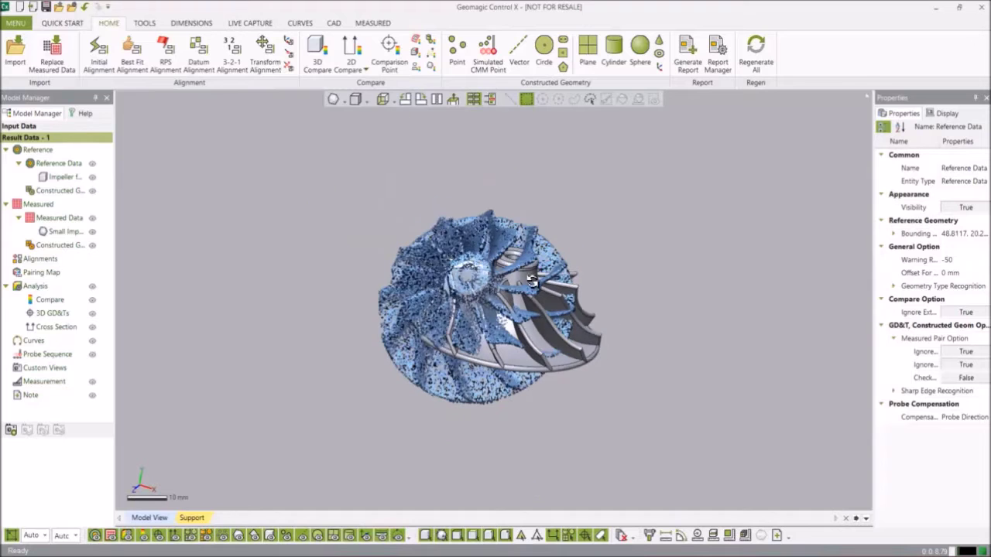
right_click_drag(531, 281, 99, 181)
left_click(92, 176)
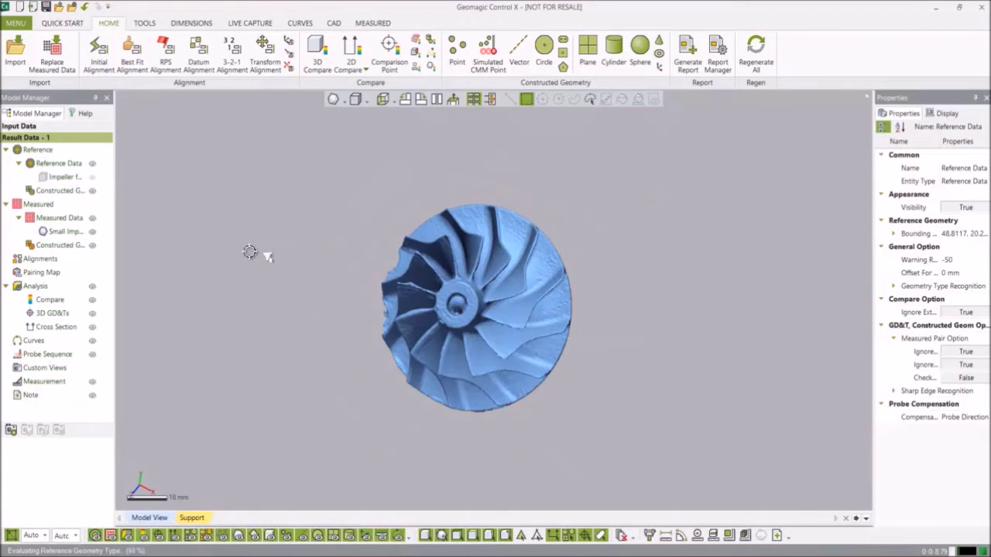
left_click(92, 232)
Step: Show both models again, check them from an oblique angle, and launch Initial Alignment
left_click(92, 177)
right_click_drag(433, 332, 428, 414)
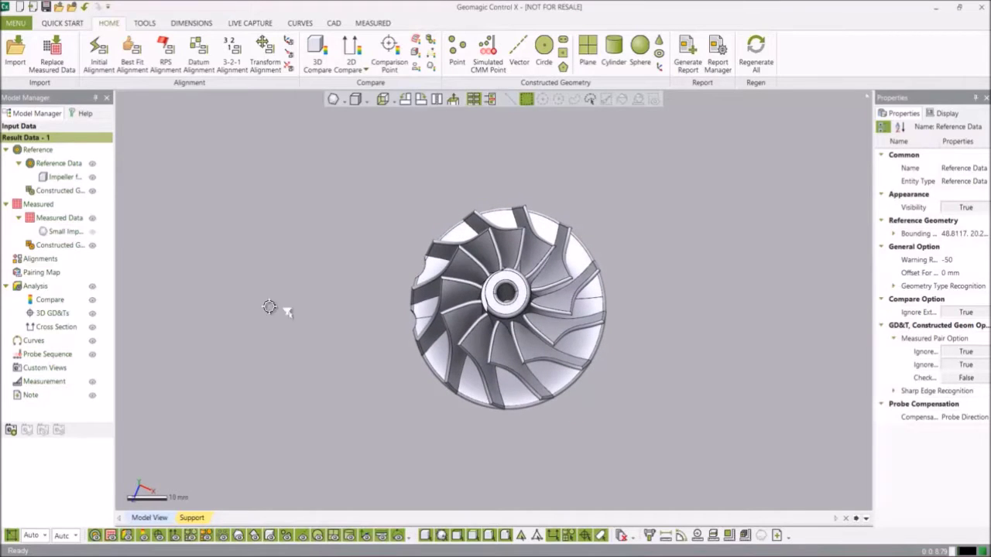
left_click(92, 231)
right_click_drag(446, 286, 418, 191)
left_click(98, 56)
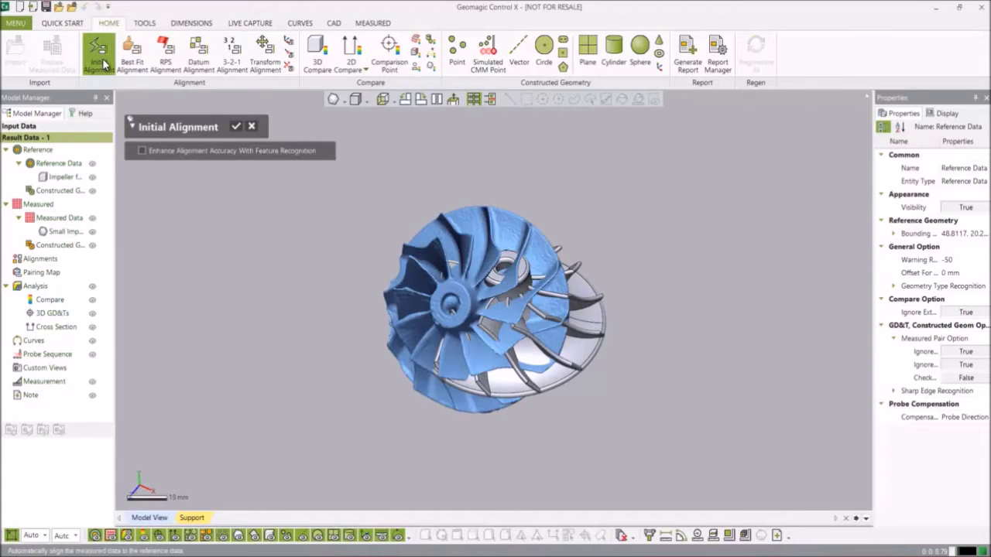
Step: Accept the automatic Initial Alignment and start a Transform Alignment of the scan
left_click(237, 128)
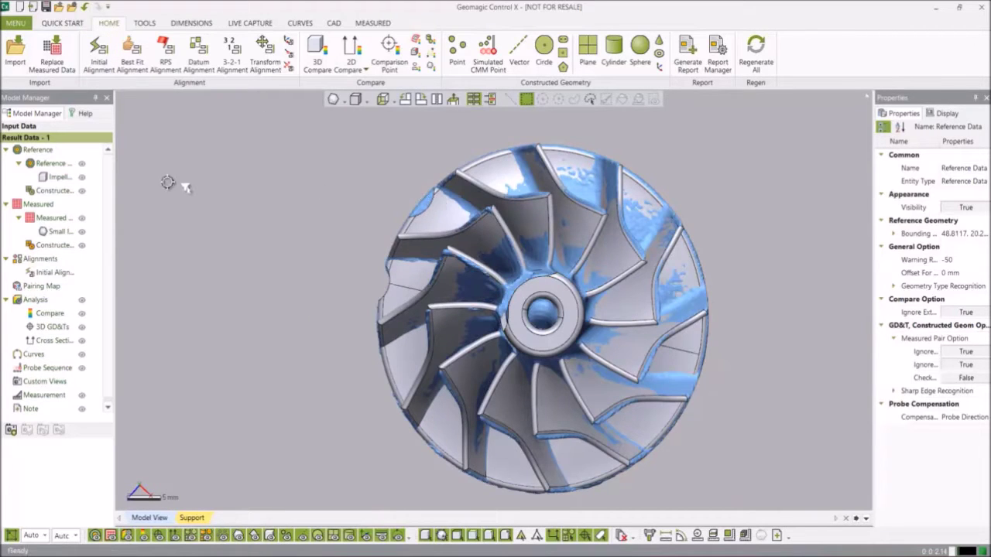
left_click(264, 54)
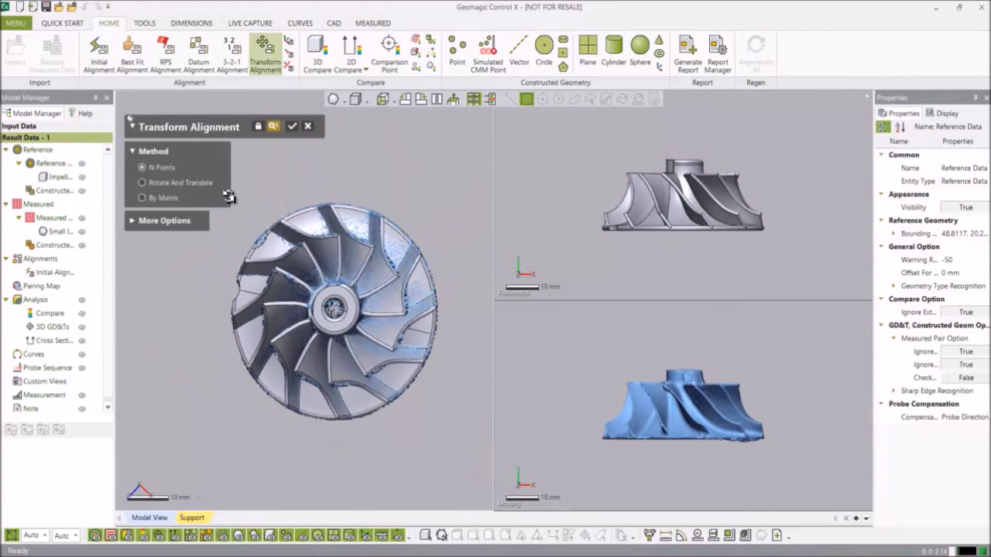
Step: Rotate the scan −30.5° about Y to match the CAD blades, apply Transform1, then open Best Fit Alignment
left_click(199, 192)
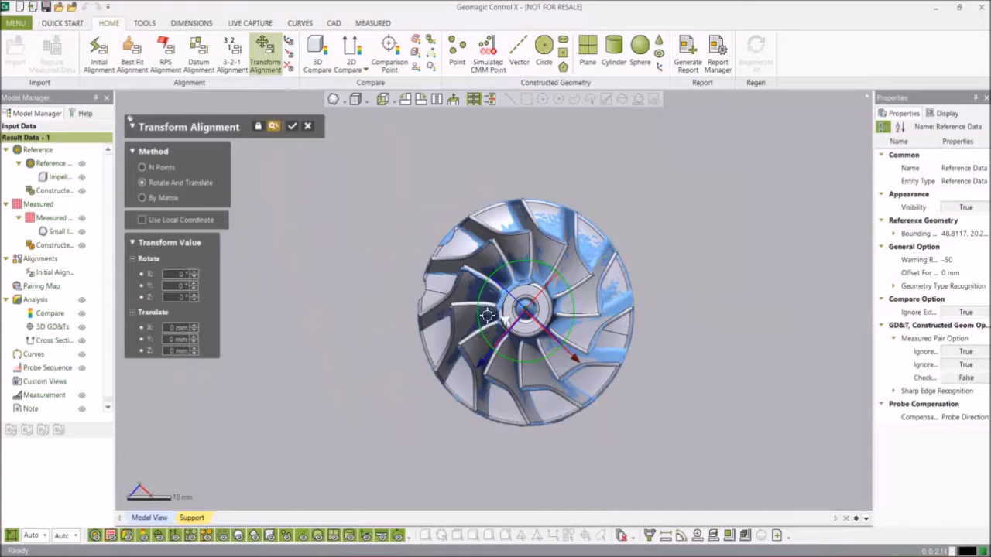
scroll(503, 317, "up", 3)
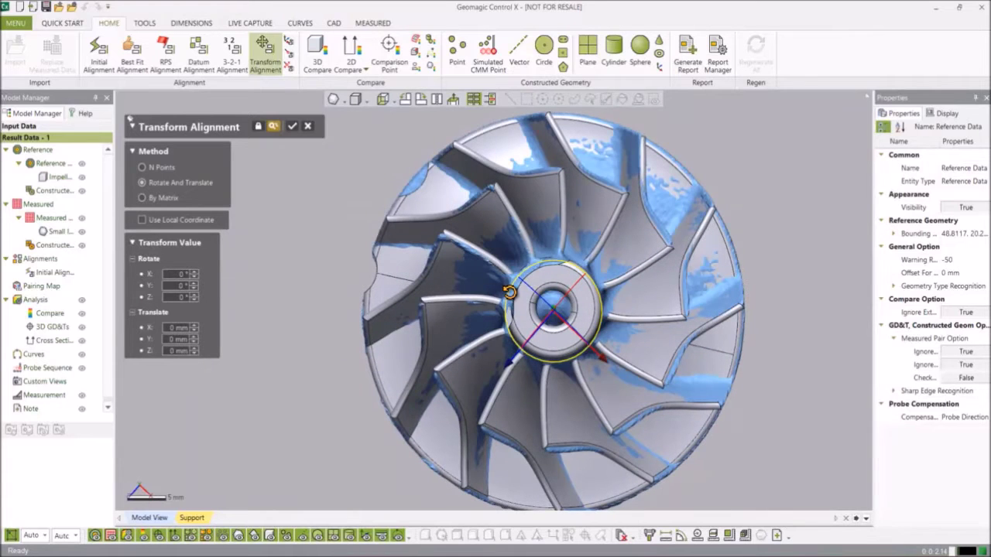
left_click_drag(508, 291, 530, 280)
scroll(570, 387, "down", 3)
right_click_drag(571, 387, 701, 347)
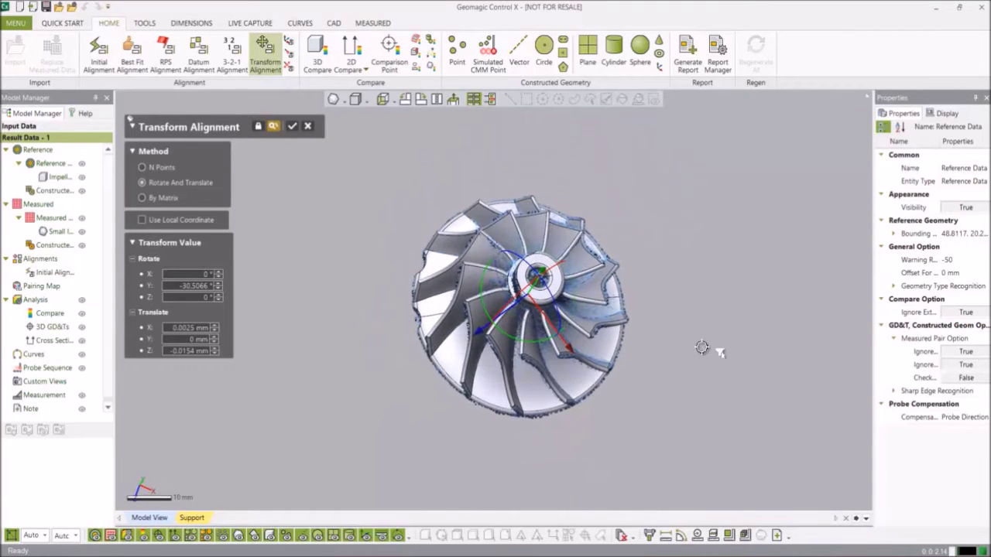
left_click(292, 126)
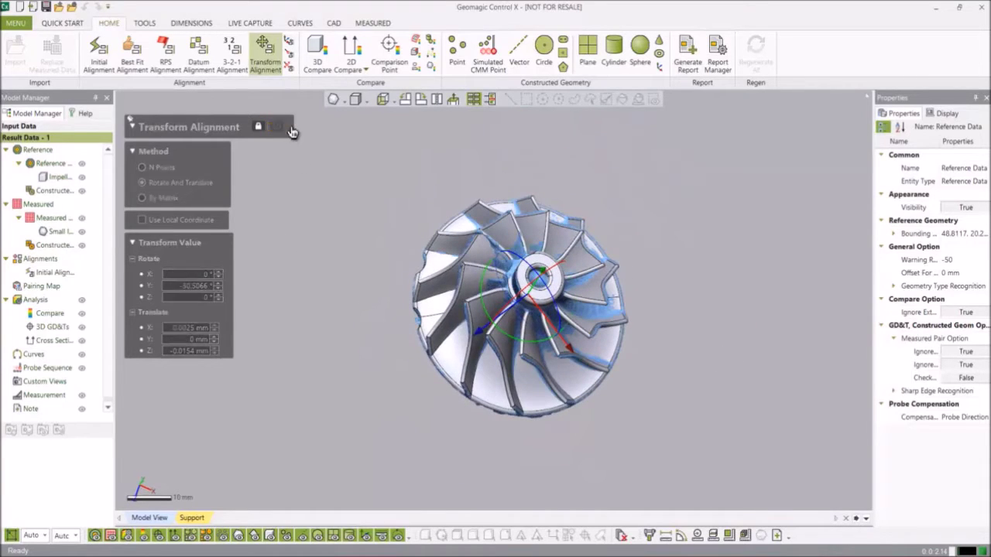
left_click(131, 60)
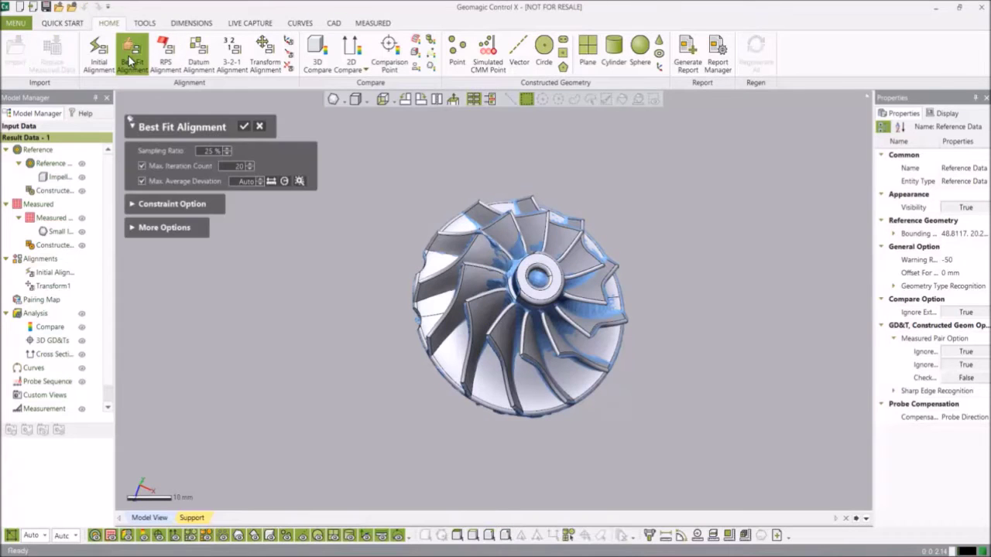
Step: Apply Best Fit Alignment with default settings and check the fit from a side view
left_click(245, 128)
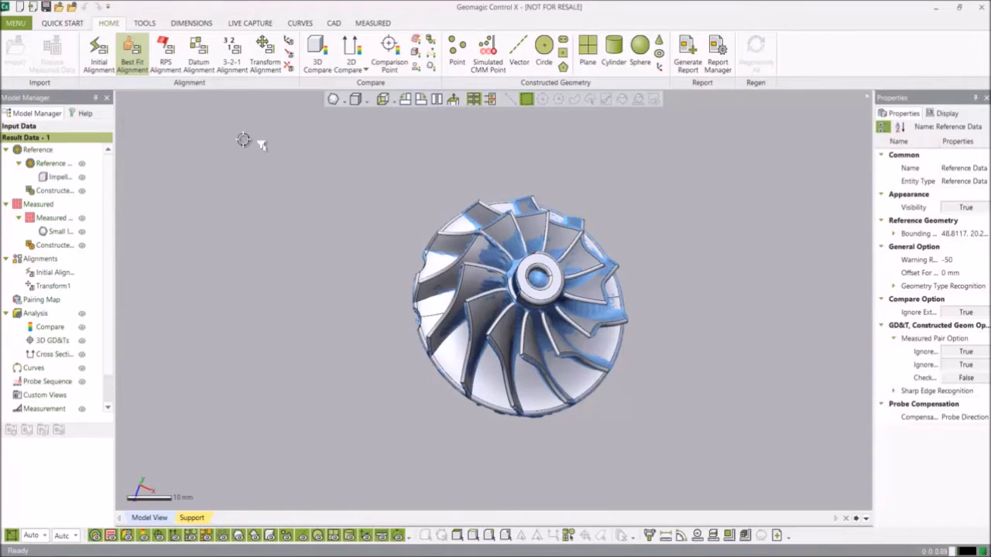
right_click_drag(752, 338, 376, 376)
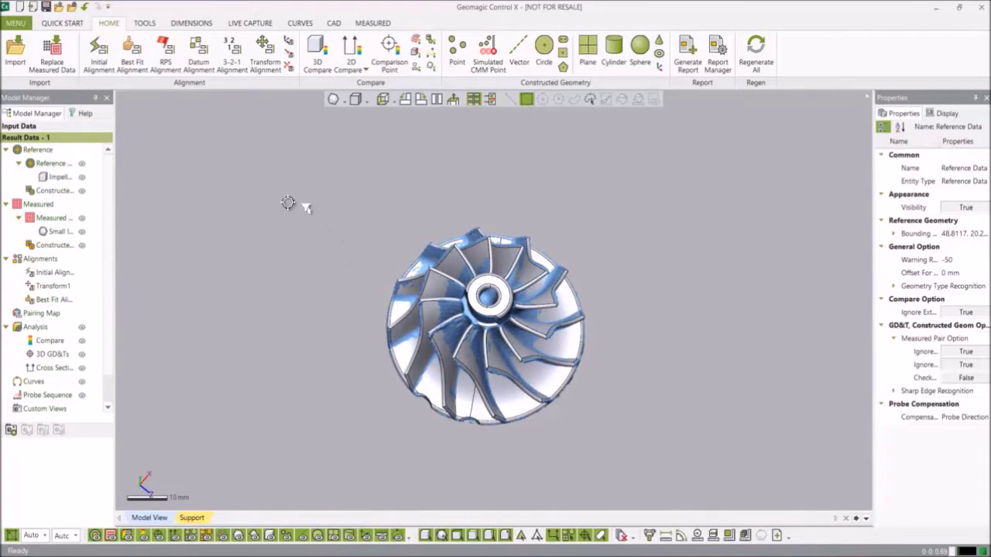
Step: Run 3D Compare between scan and CAD and display the deviations as whiskers
left_click(316, 60)
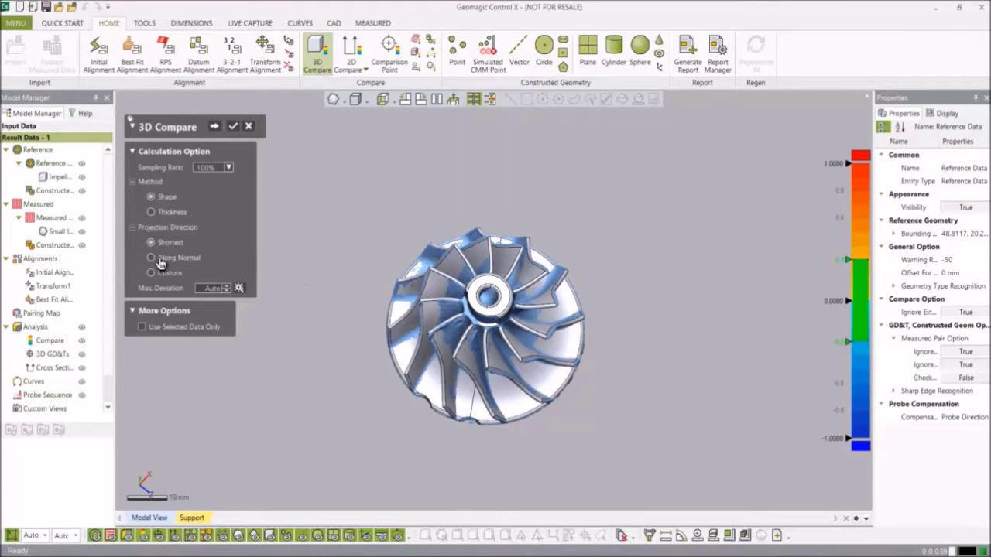
left_click(214, 125)
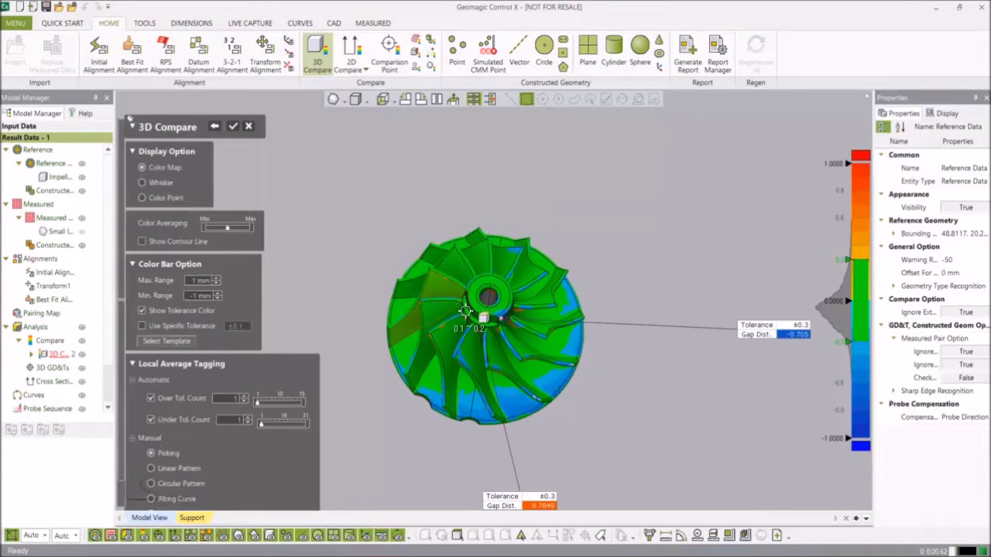
left_click(143, 183)
scroll(457, 340, "up", 5)
right_click_drag(449, 332, 420, 281)
scroll(418, 281, "up", 5)
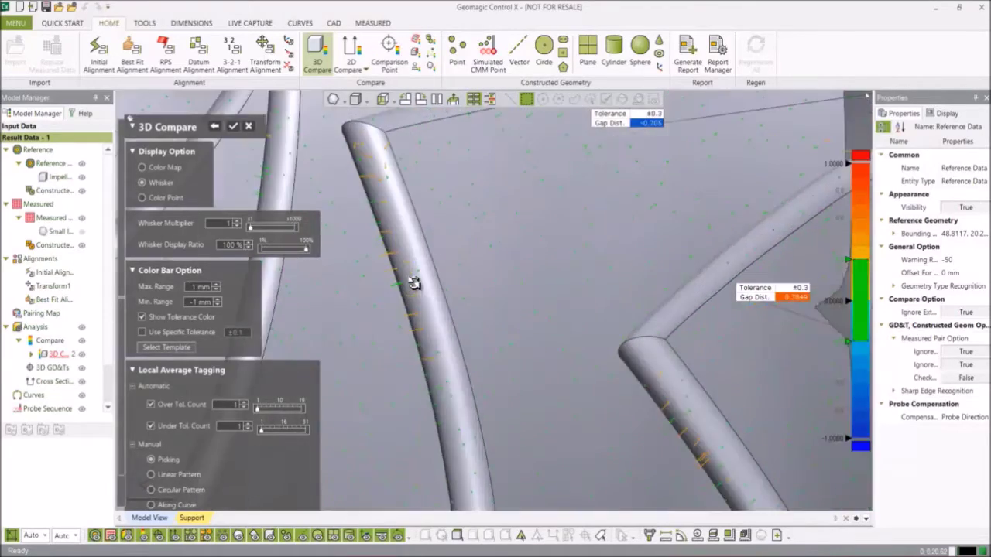
scroll(416, 296, "down", 10)
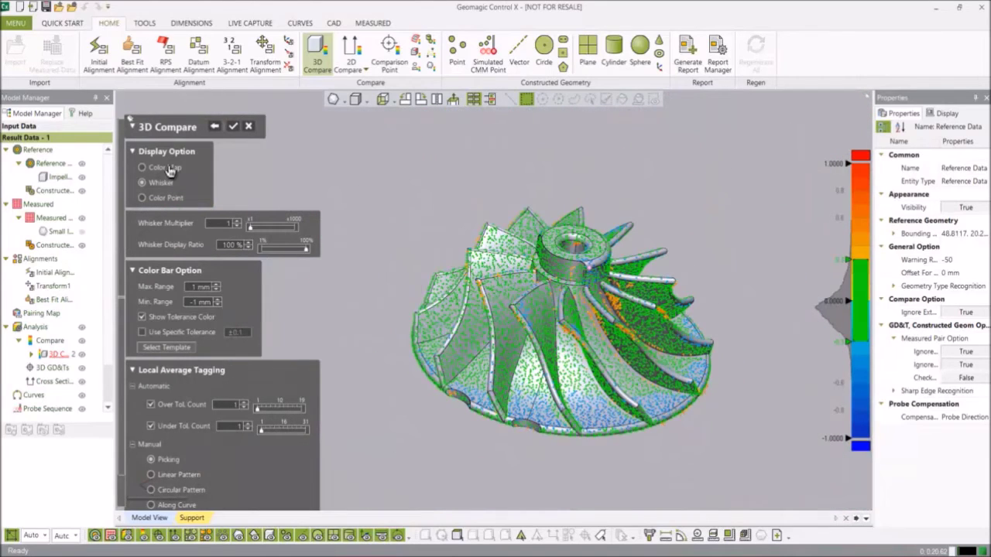
Step: Try the Color Map and Color Point displays, settling on the Color Map
left_click(166, 169)
scroll(464, 336, "up", 6)
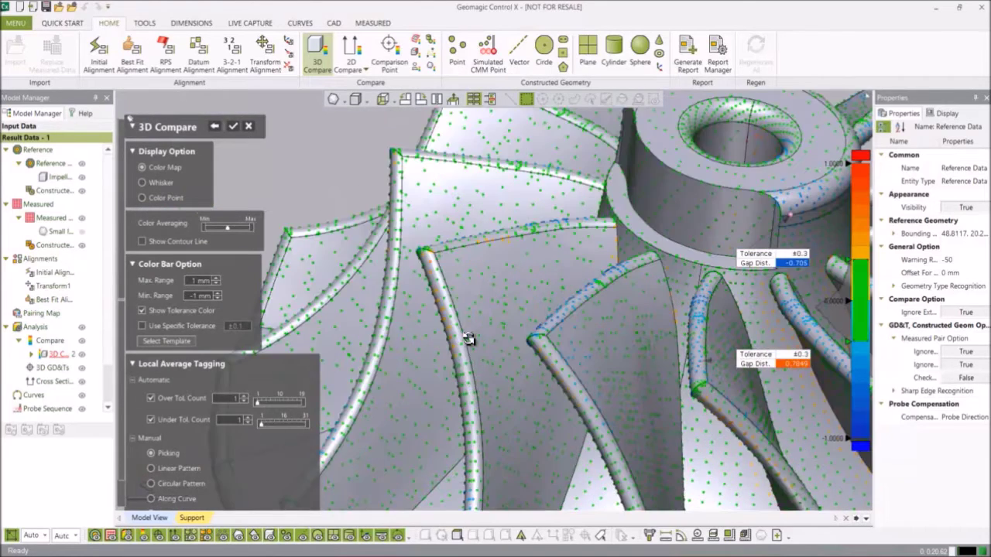
scroll(469, 335, "up", 2)
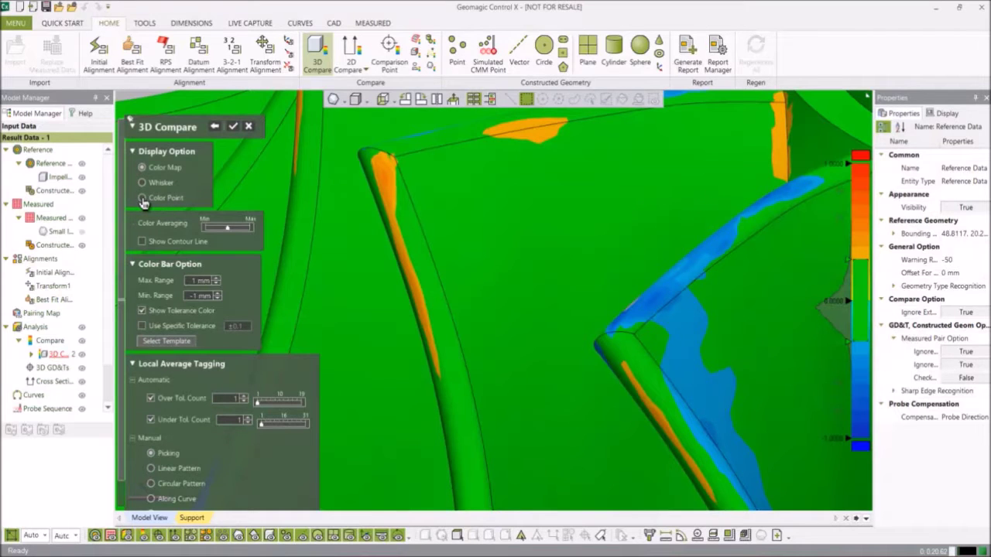
left_click(144, 198)
scroll(503, 302, "down", 8)
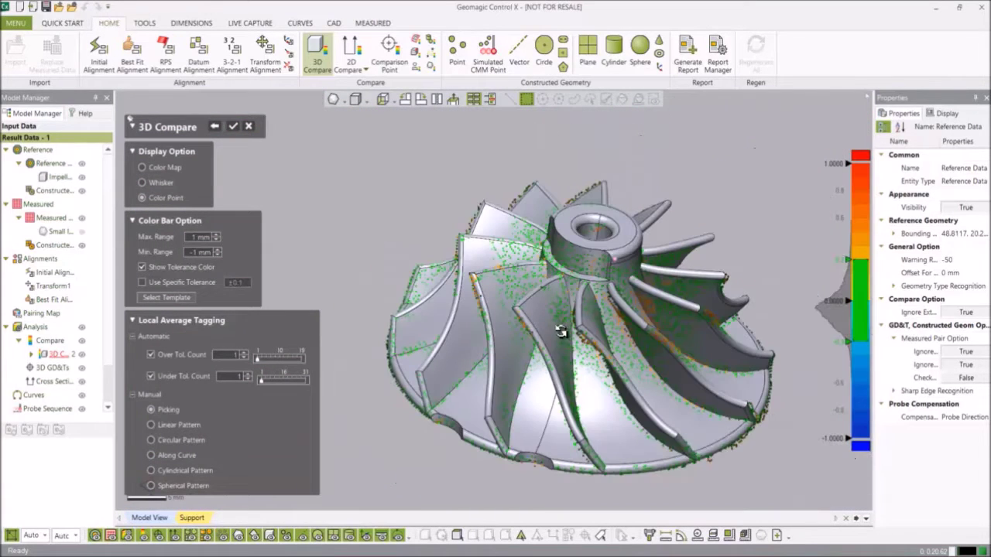
right_click_drag(560, 332, 499, 288)
scroll(542, 325, "down", 3)
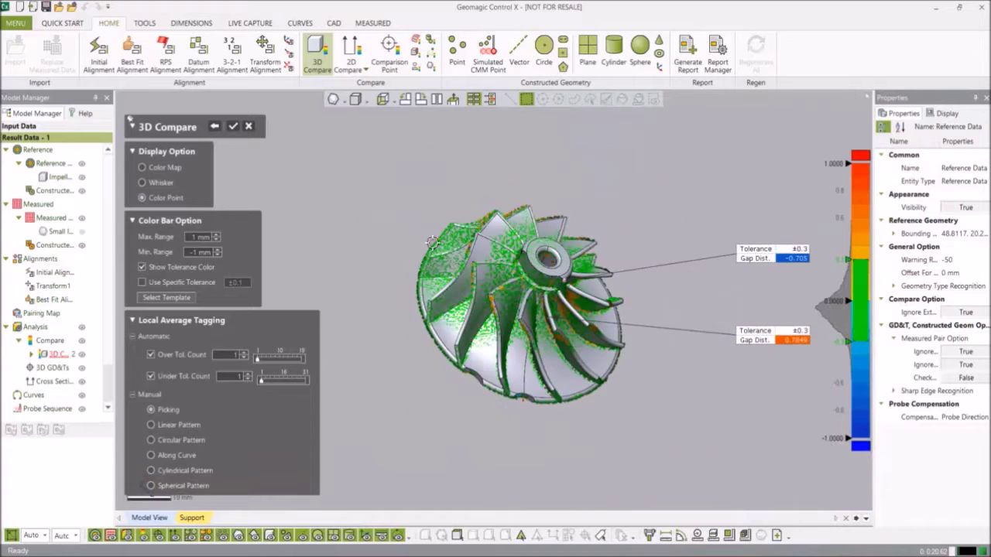
left_click(143, 168)
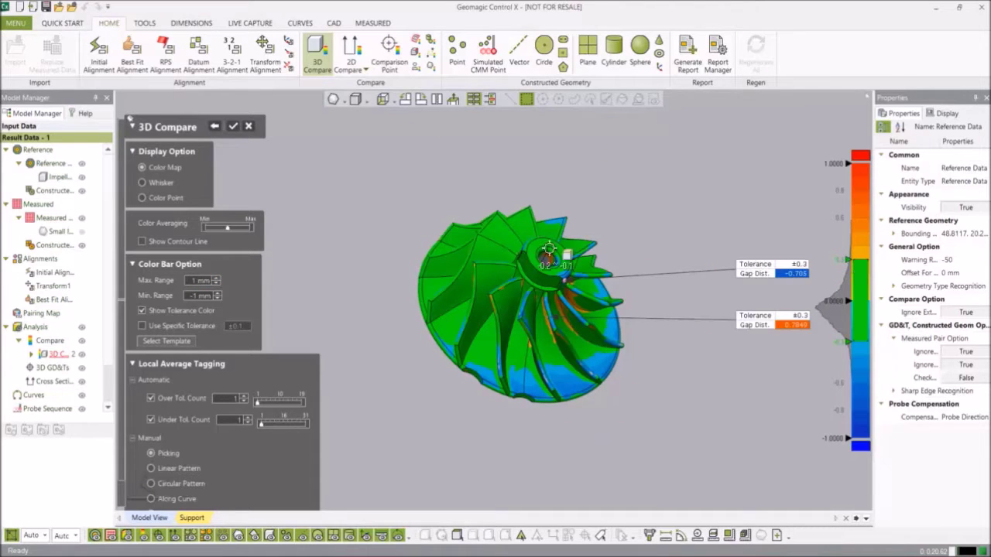
Step: Toggle Use Specific Tolerance on then off, and commit the 3D Compare colour map
left_click(142, 327)
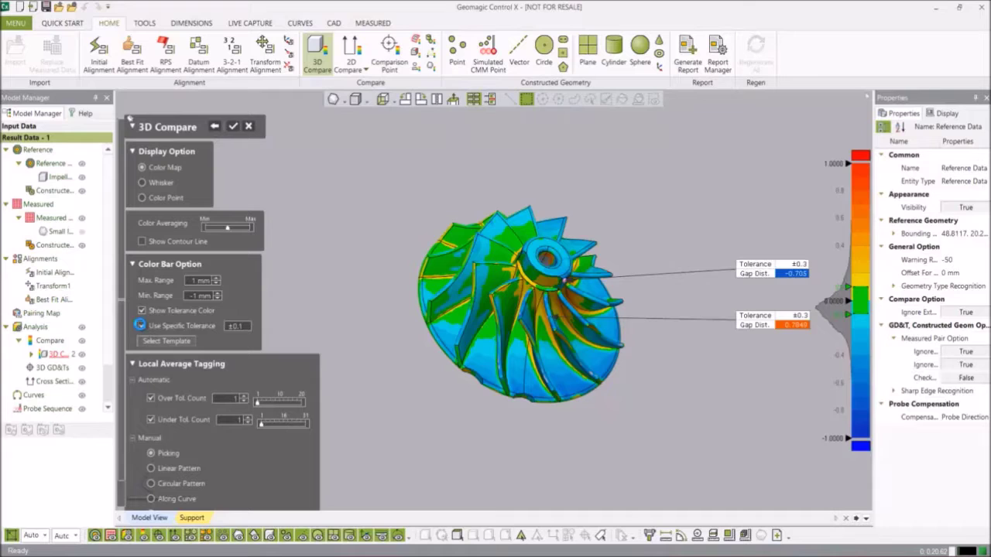
left_click(142, 325)
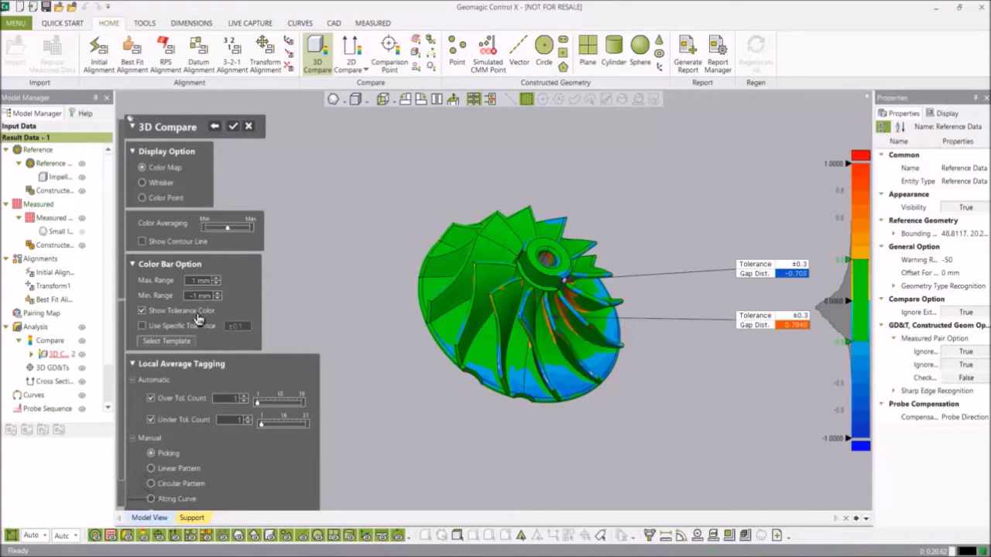
left_click(234, 127)
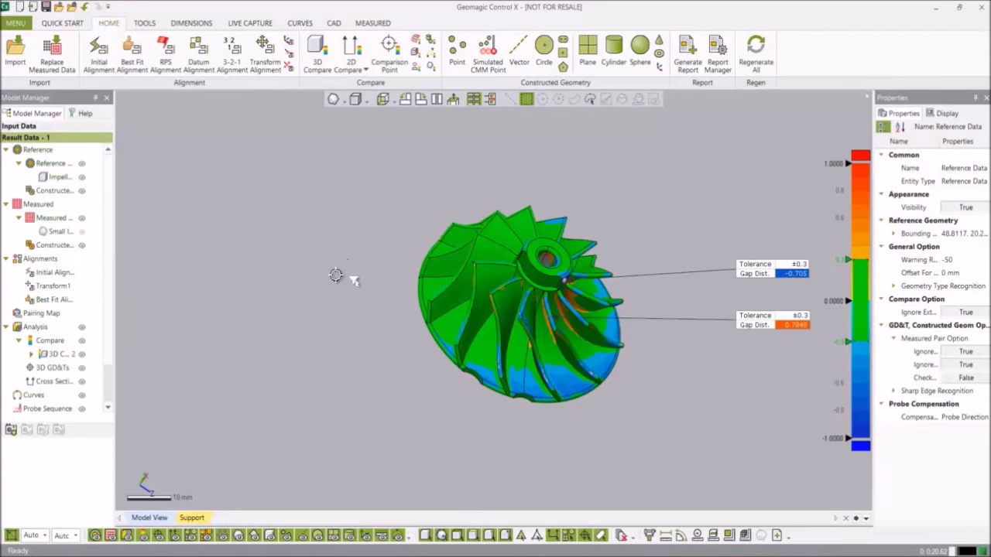
Step: Place comparison points on the hub and a blade tip (−0.1946 and −0.073 mm) as CMP1
right_click_drag(483, 267, 612, 243)
scroll(547, 280, "down", 3)
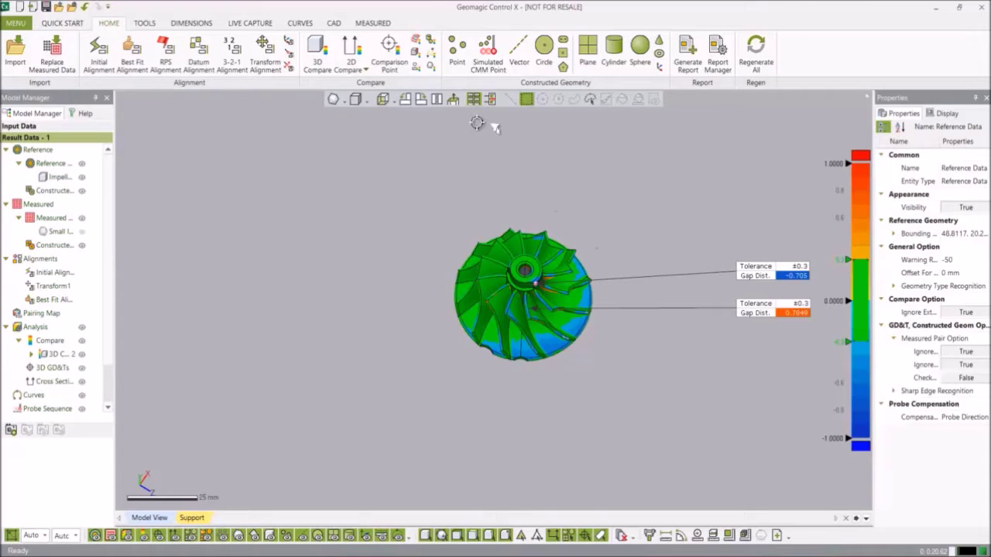
left_click(388, 54)
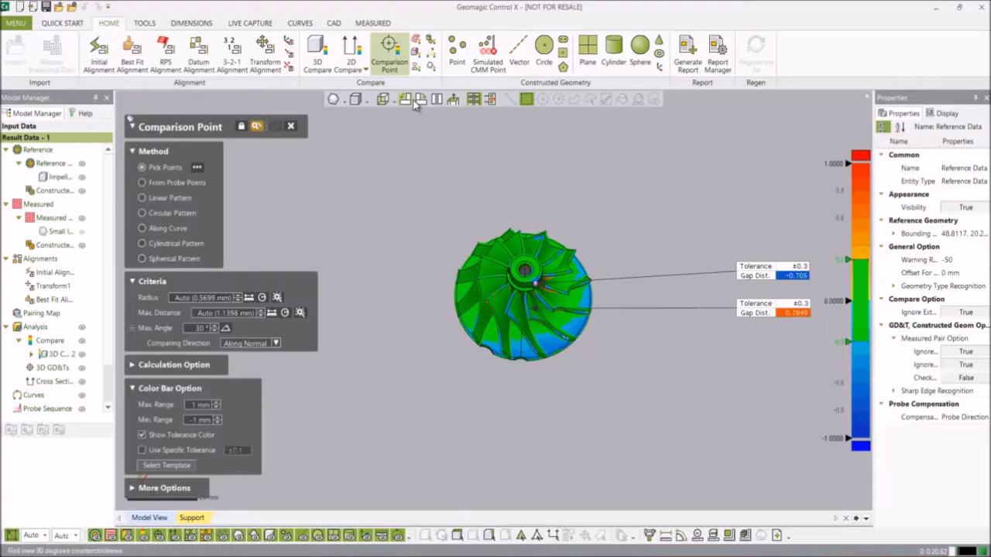
scroll(541, 279, "up", 3)
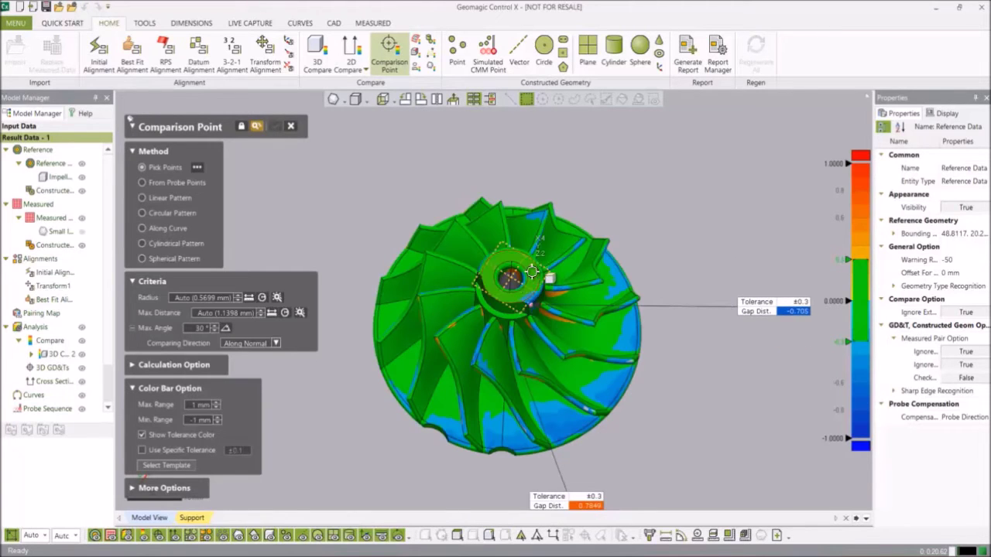
left_click(534, 261)
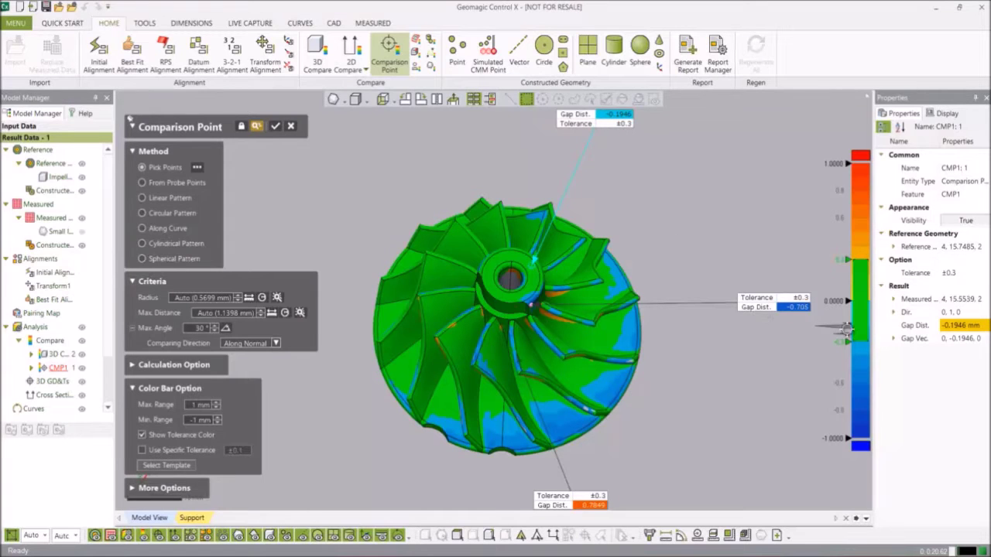
left_click(492, 214)
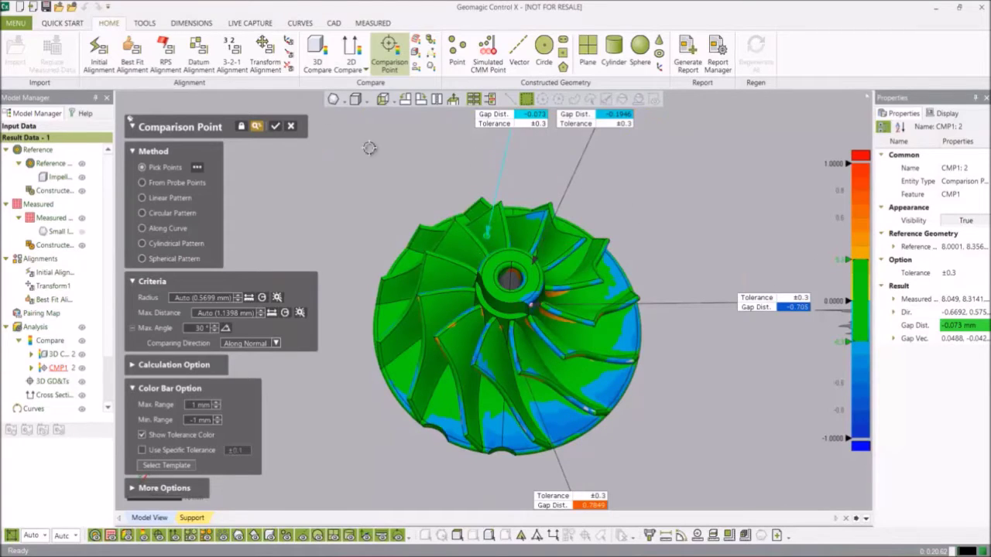
left_click(275, 129)
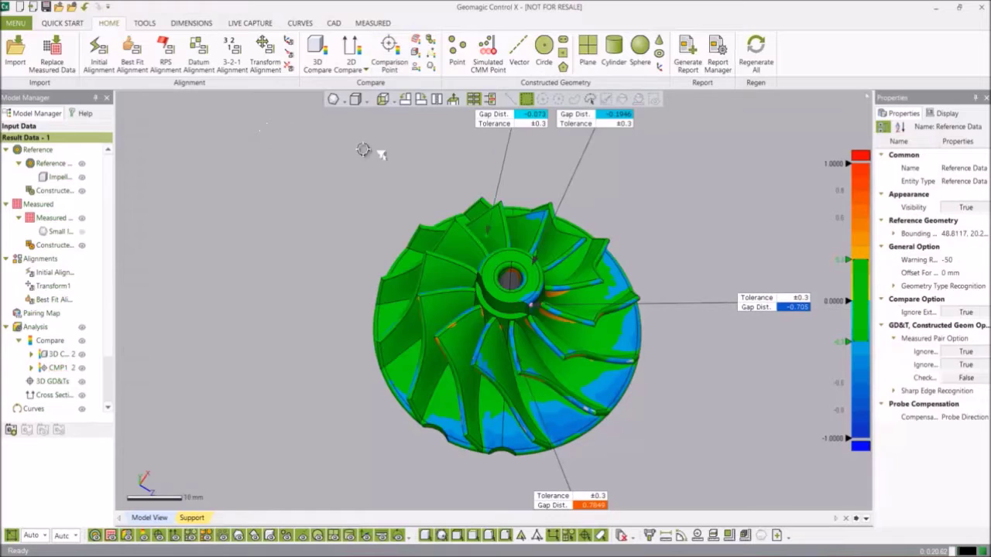
Step: Snap the gap-distance tags to the display border and open one tag's context menu
scroll(500, 127, "down", 2)
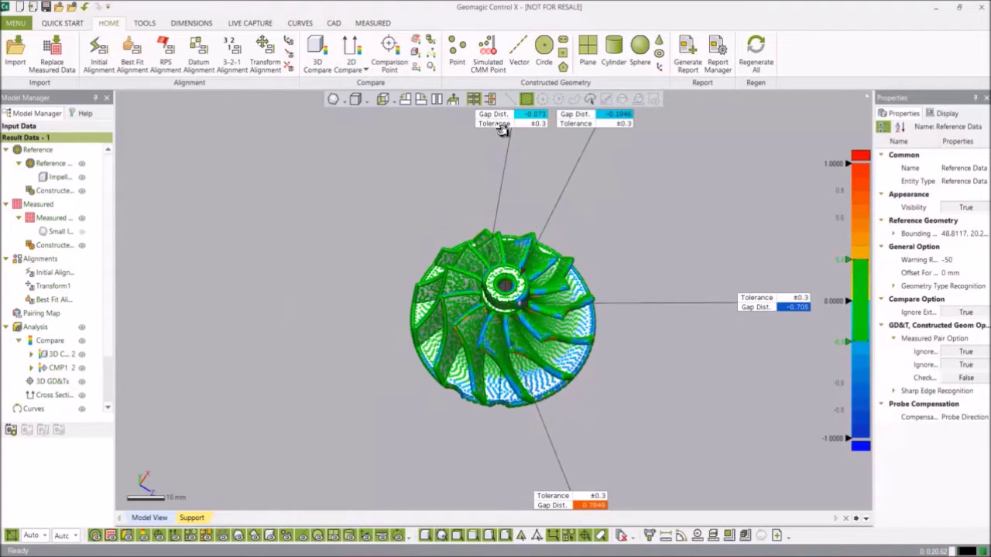
left_click(492, 101)
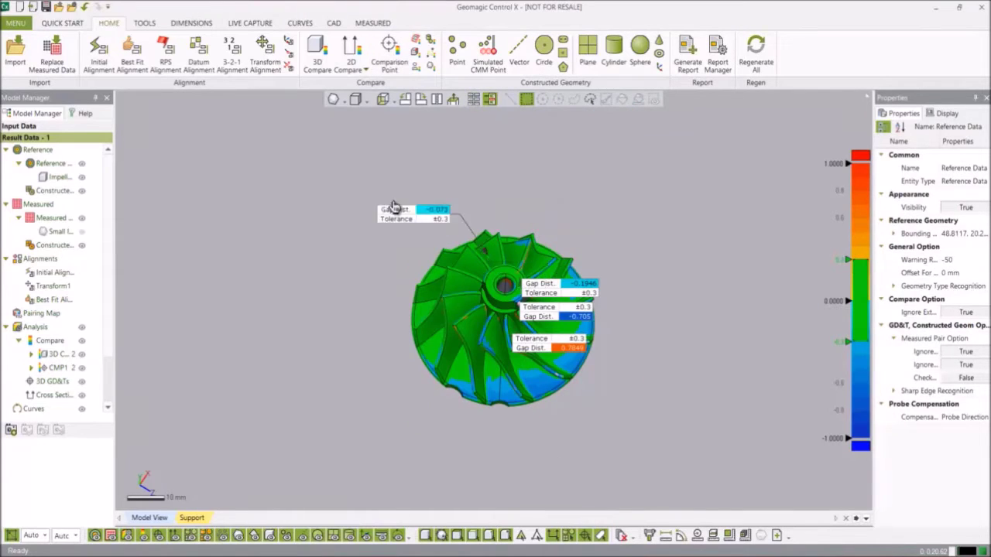
left_click(473, 99)
mouse_move(566, 222)
right_mouse_down()
mouse_move(619, 146)
mouse_move(448, 265)
mouse_move(396, 268)
mouse_move(397, 144)
mouse_move(531, 256)
mouse_move(469, 277)
mouse_move(478, 283)
mouse_move(535, 266)
mouse_move(580, 270)
mouse_move(531, 126)
right_mouse_up()
right_click(538, 129)
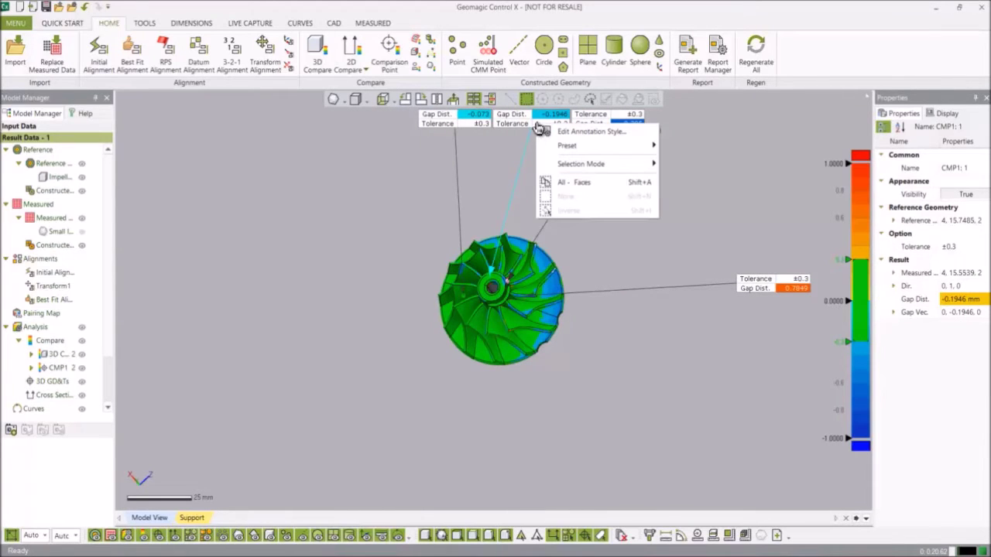
left_click(586, 133)
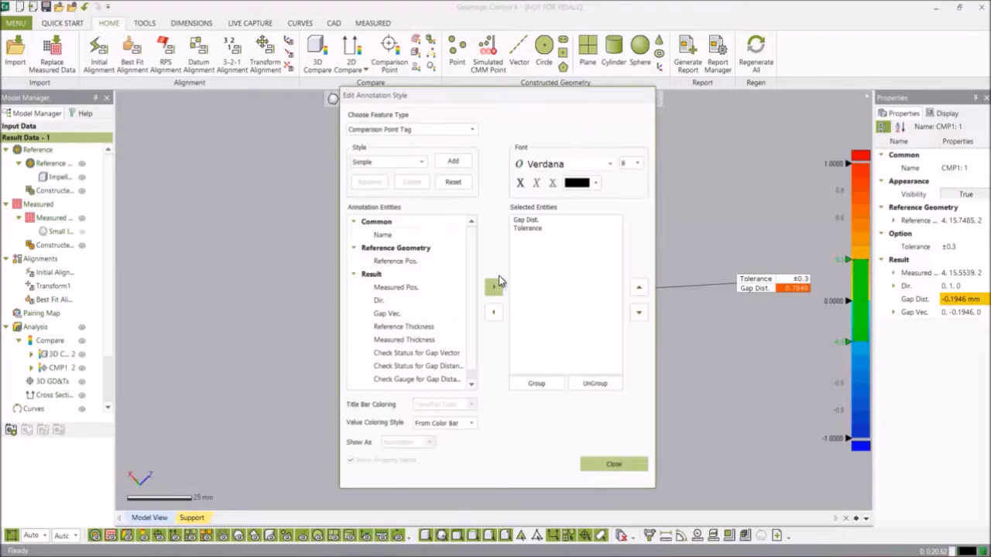
scroll(442, 310, "down", 1)
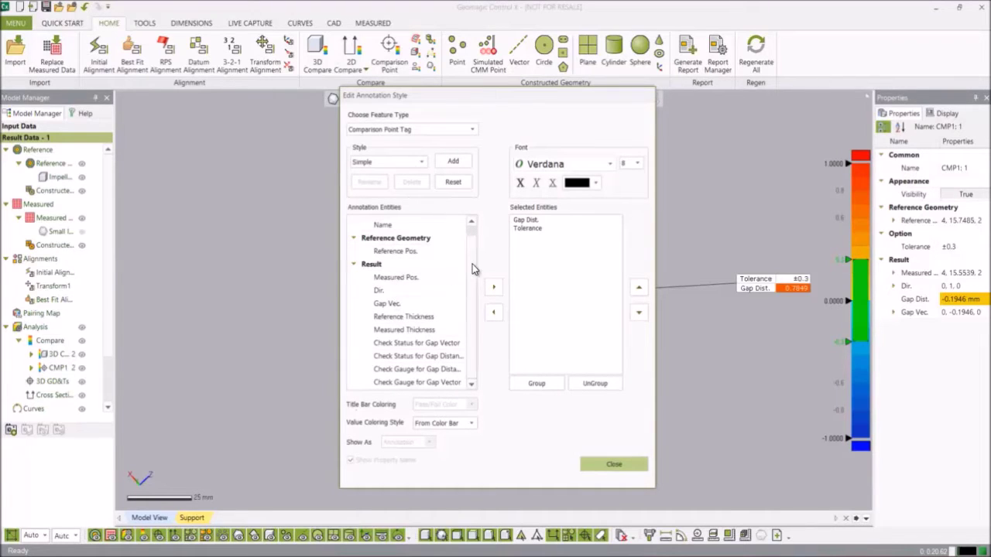
scroll(474, 269, "up", 1)
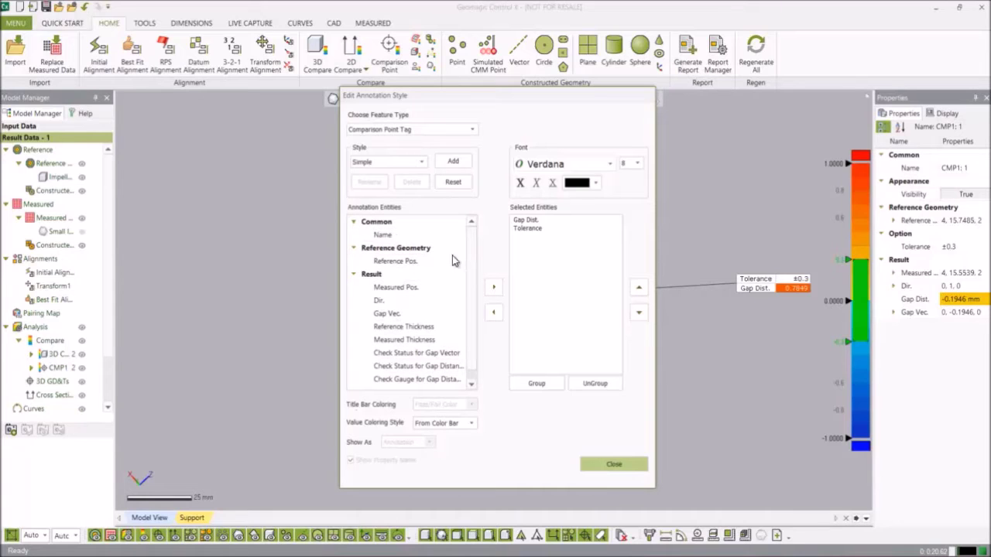
left_click(611, 464)
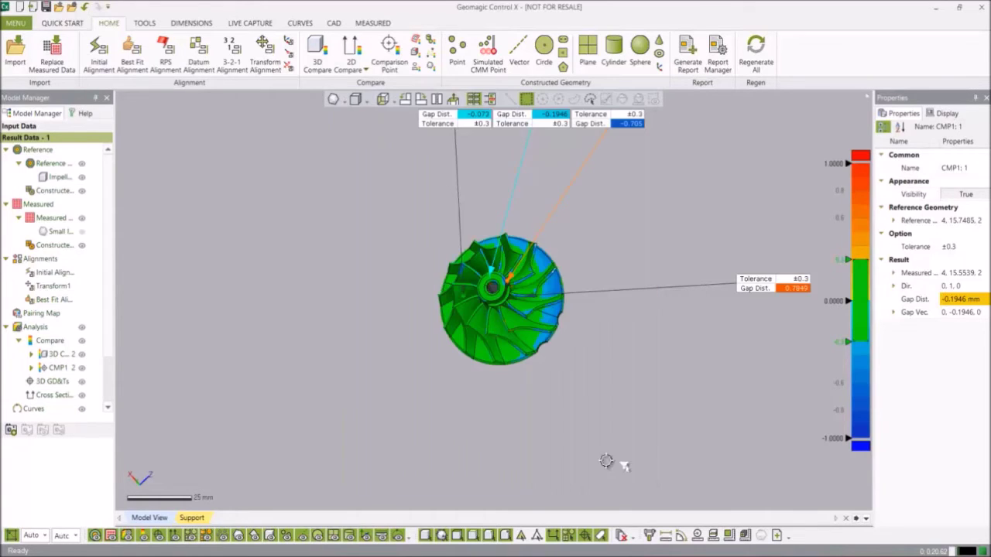
left_click(476, 226)
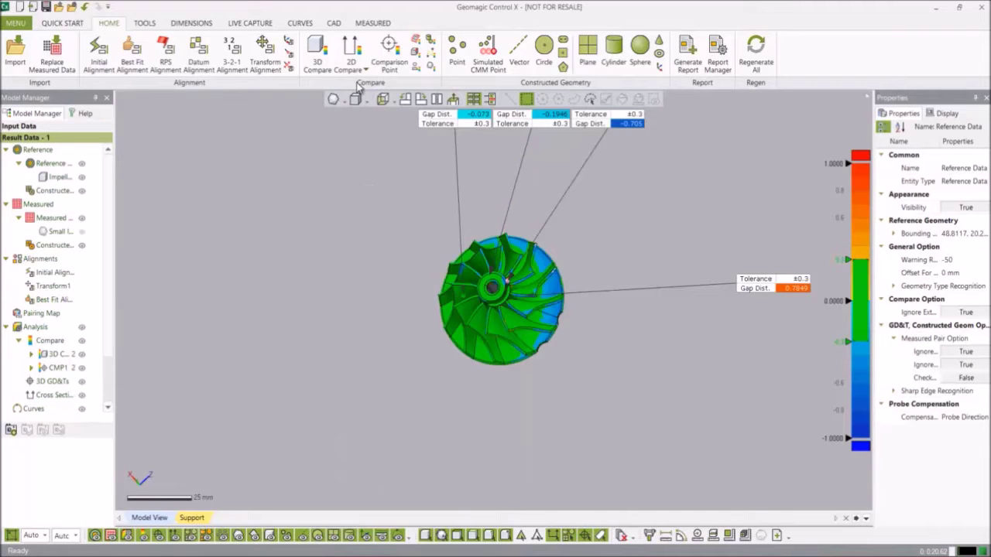
Step: Hide the 3D Compare colour map and CMP1 tags, then zoom in on the overlaid impeller
left_click(81, 354)
left_click(82, 368)
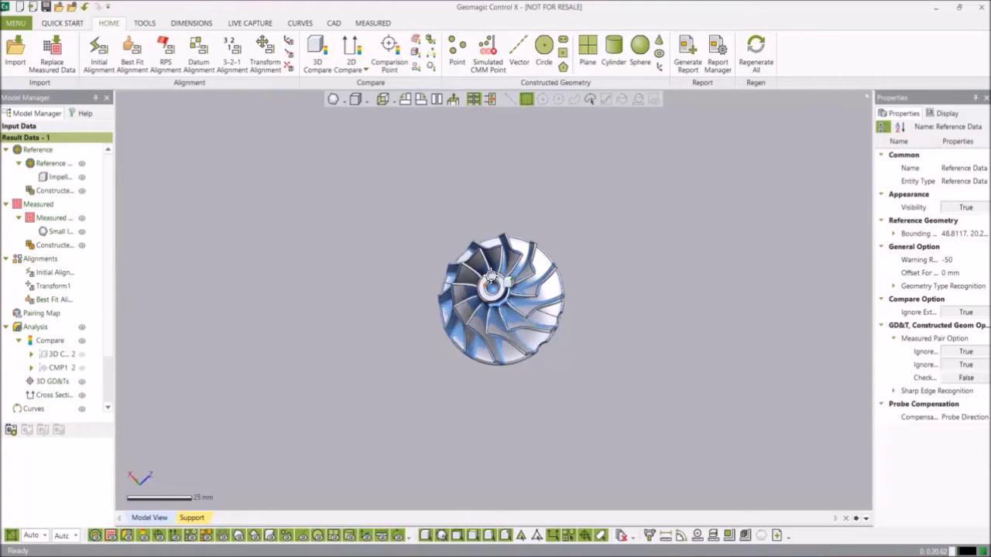
scroll(534, 280, "up", 3)
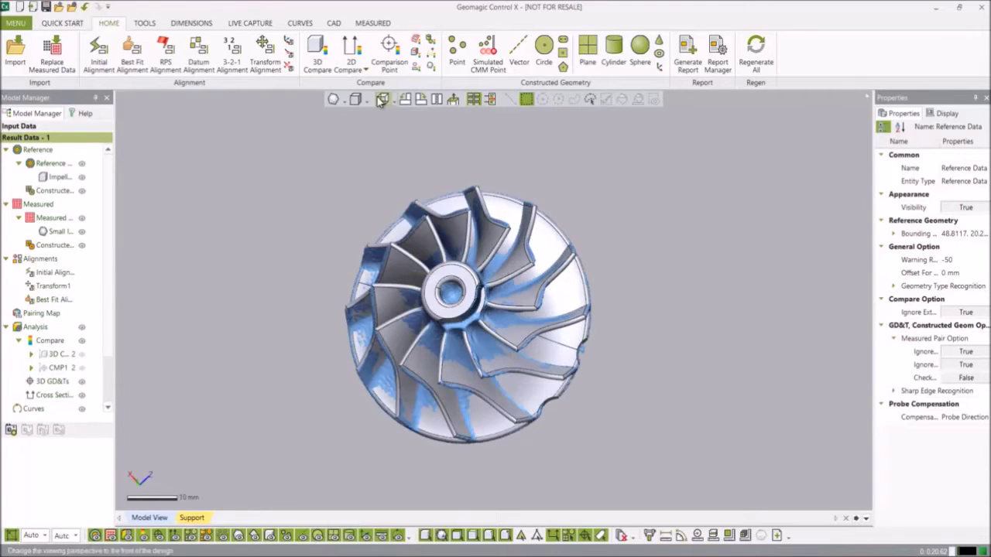
Step: Start a 2D Compare cutting the impeller blades on Plane Y, giving deviations from −0.6067 to 0.7205 mm
left_click(353, 48)
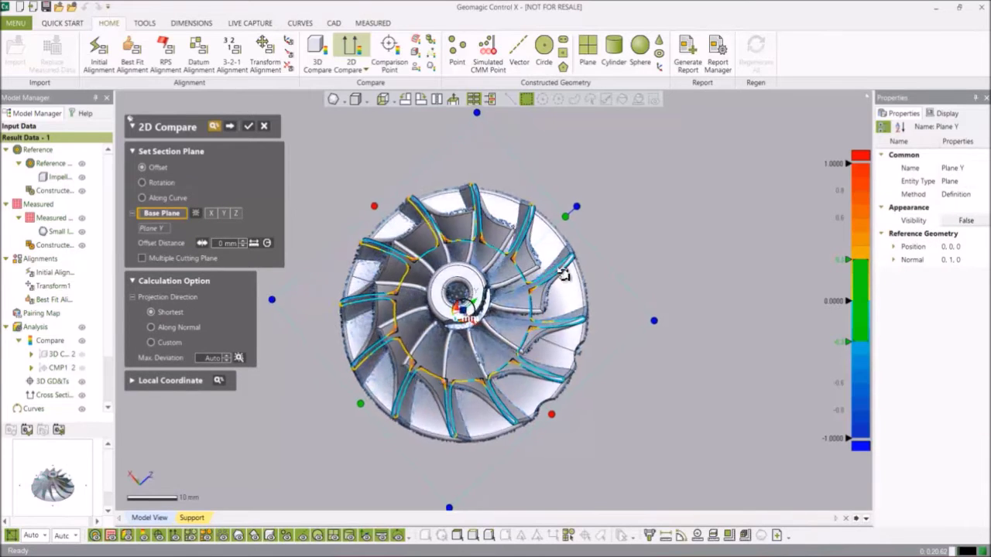
mouse_move(534, 301)
right_mouse_down()
mouse_move(530, 309)
mouse_move(467, 199)
mouse_move(531, 228)
mouse_move(561, 222)
mouse_move(369, 251)
mouse_move(500, 377)
mouse_move(501, 403)
right_mouse_up()
left_click(211, 213)
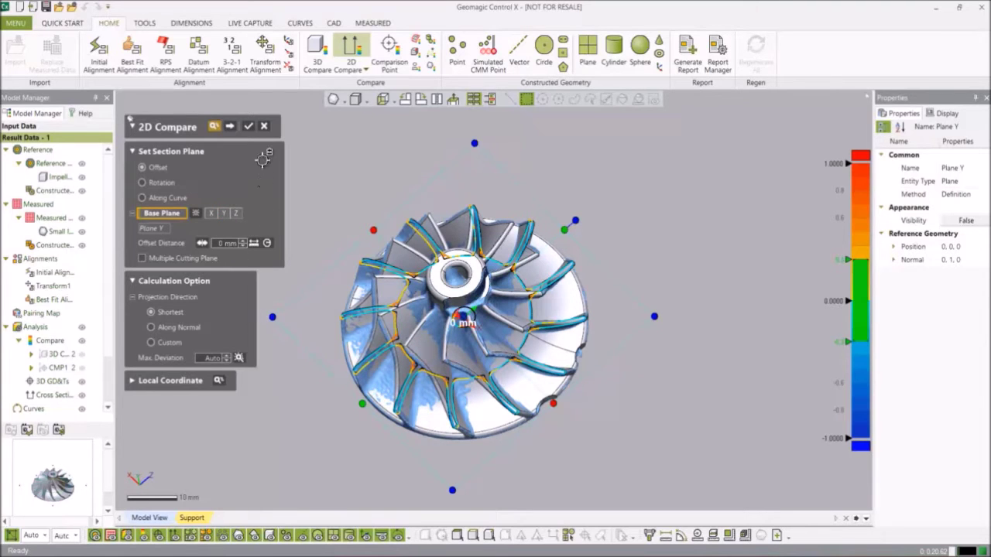
left_click(229, 130)
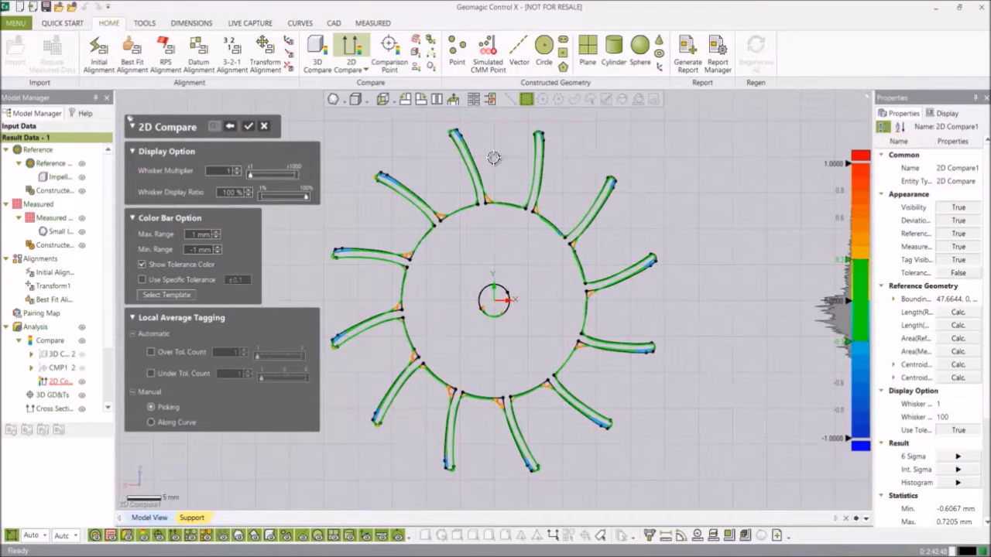
Step: Zoom and rotate to inspect the section deviation whiskers, then commit the result as 2D Compare1
scroll(439, 217, "up", 5)
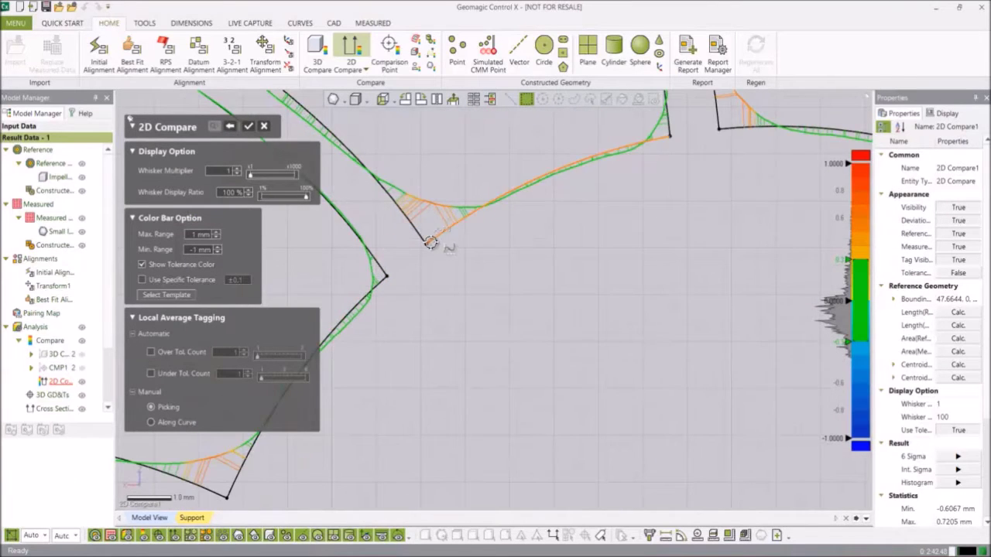
scroll(435, 247, "down", 5)
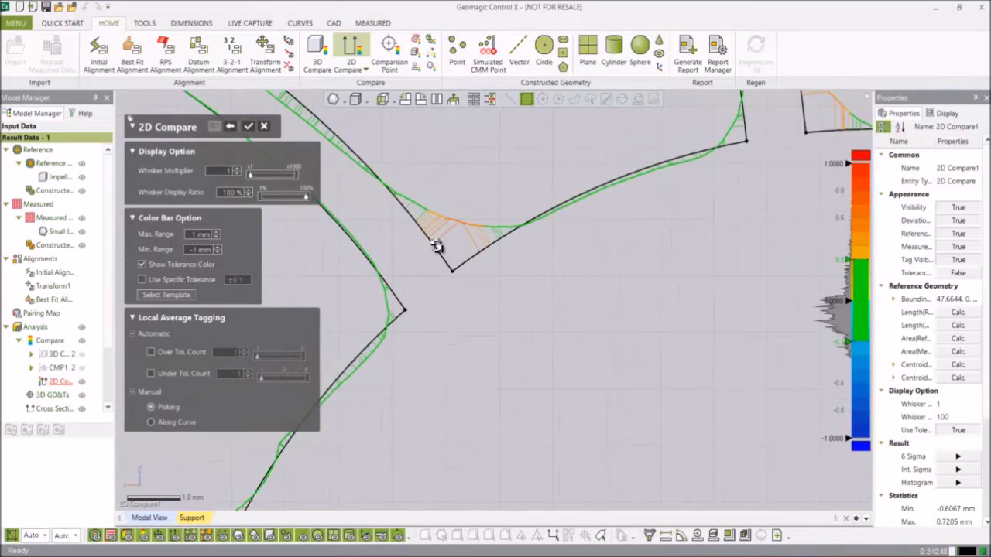
scroll(518, 340, "down", 3)
right_click_drag(526, 371, 531, 391)
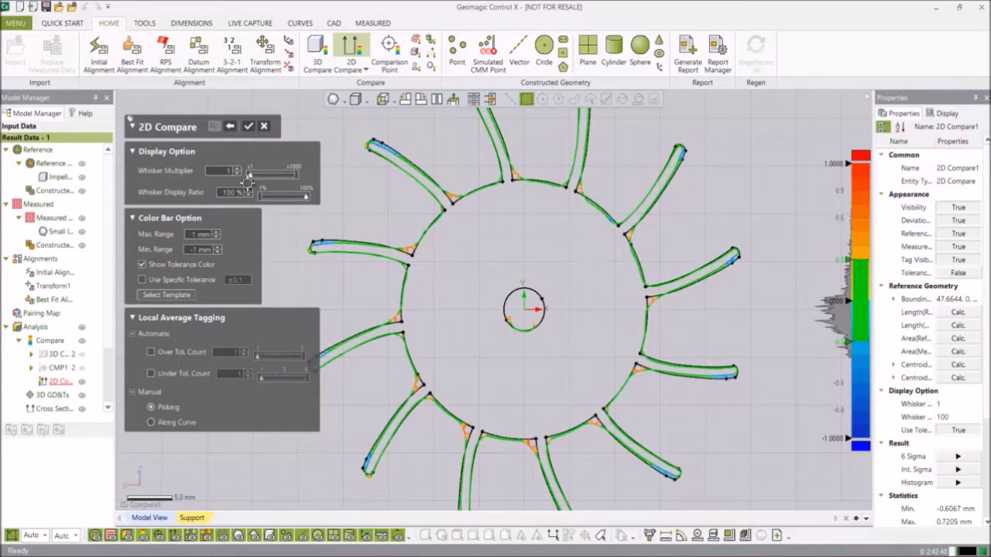
left_click(247, 127)
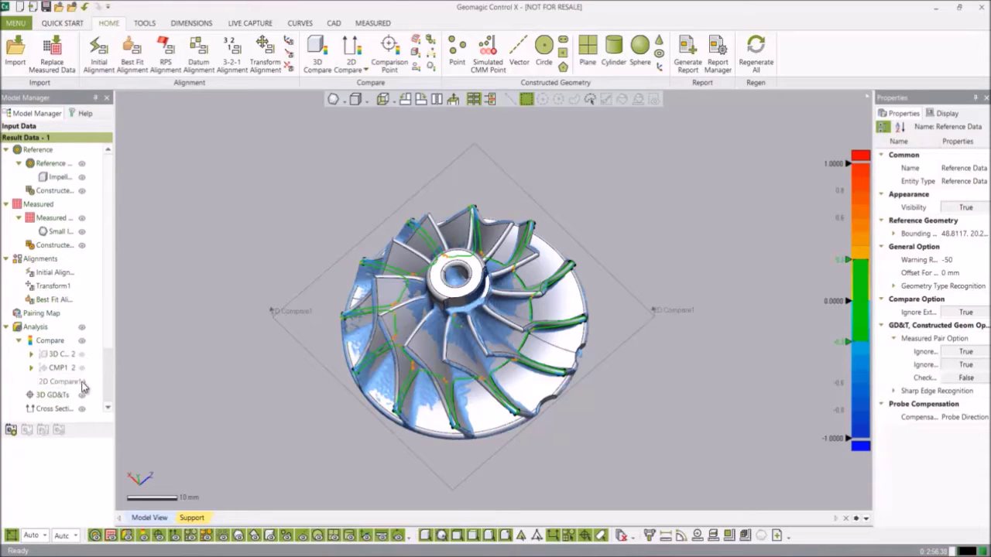
Step: Hide the 2D Compare results and show the 3D Compare colour map again
left_click(82, 382)
left_click(82, 381)
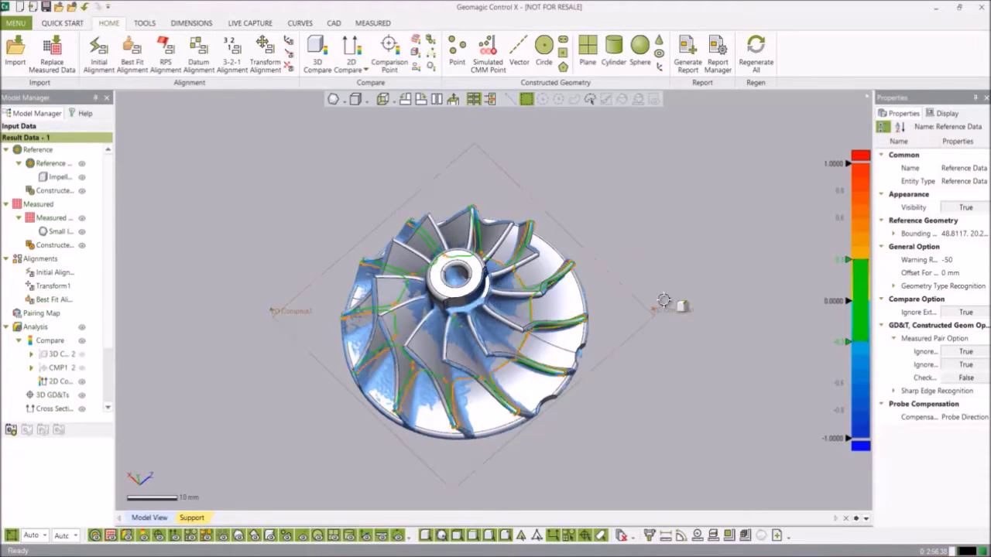
left_click(82, 381)
left_click(82, 353)
Step: Rotate the impeller, then open Manage Colorbar Template and preview the Go/NoGo template
right_click_drag(411, 303, 470, 385)
scroll(564, 332, "down", 3)
right_click_drag(531, 371, 539, 328)
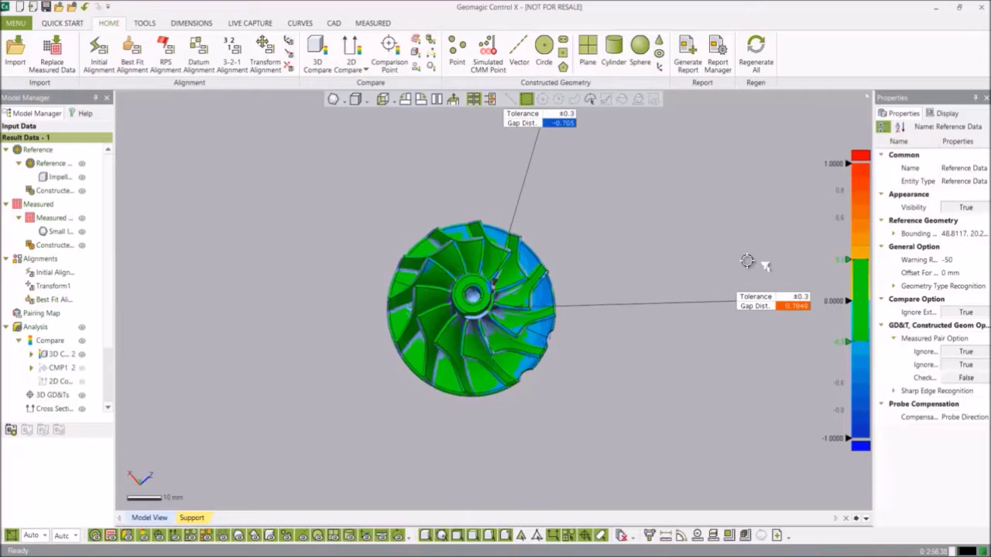
double_click(859, 246)
left_click(541, 288)
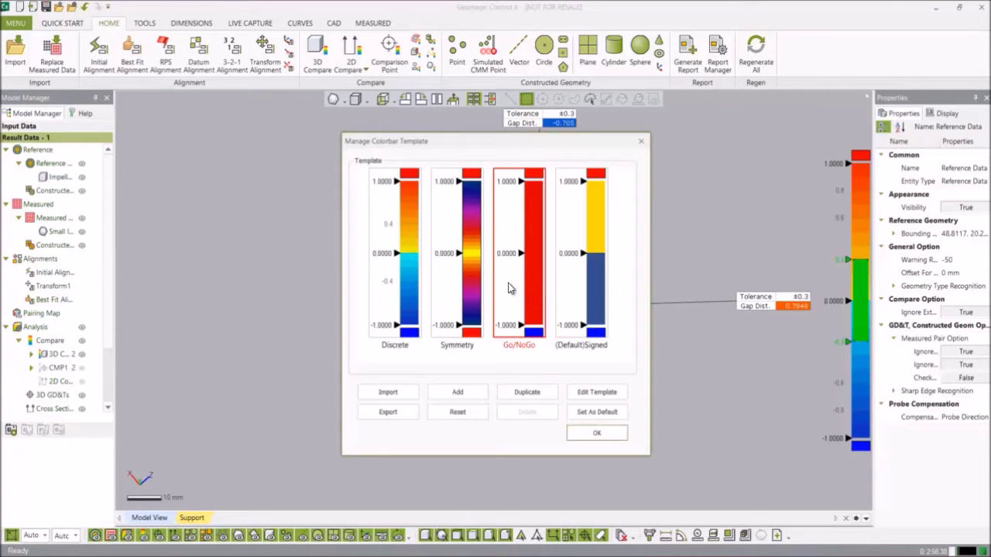
Step: Preview Symmetry, Discrete and Signed, set Discrete as the default template, and open it for editing
left_click(473, 286)
left_click(415, 285)
left_click(598, 282)
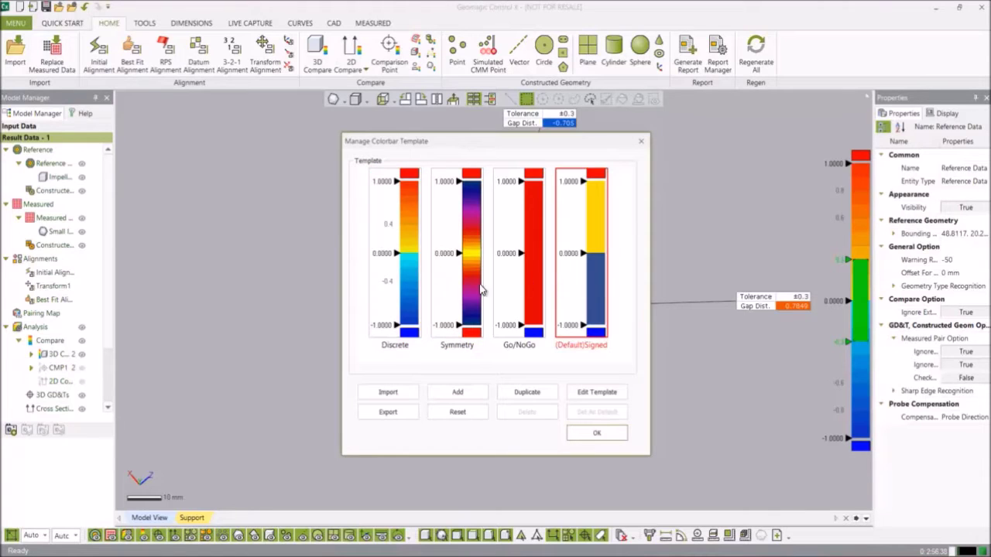
left_click(401, 296)
left_click(594, 413)
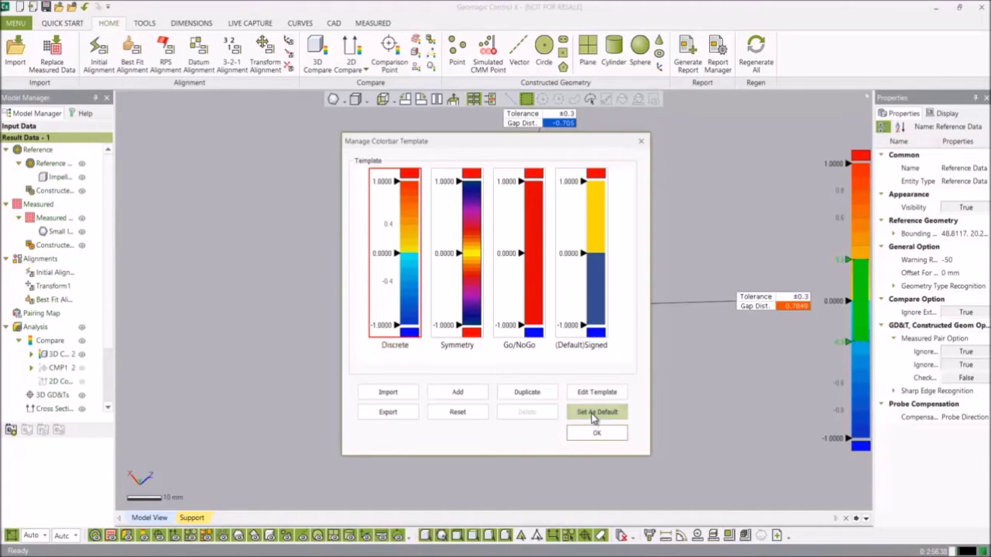
double_click(411, 298)
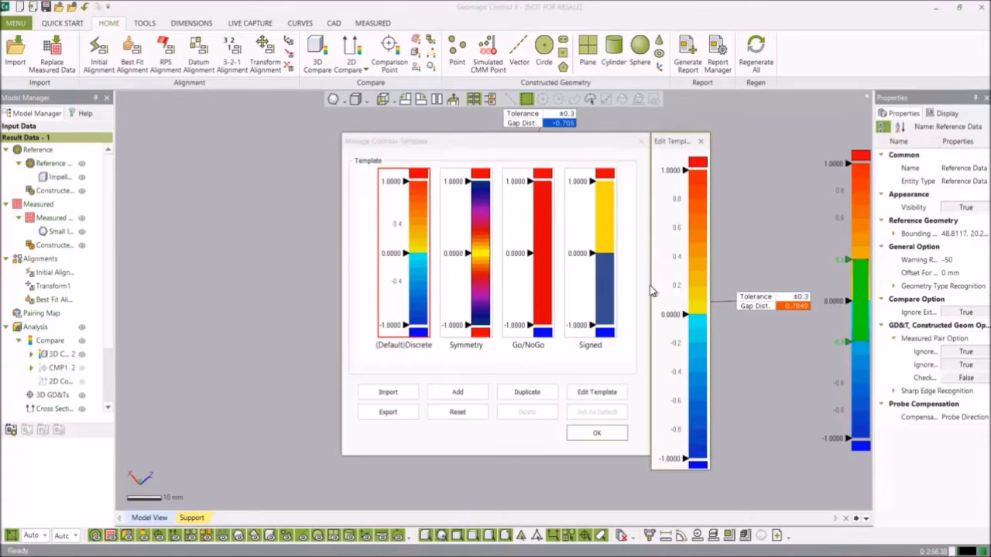
Step: Try new upper-band colours, recolouring the Signed scale's upper band blue, then reload Signed
double_click(700, 184)
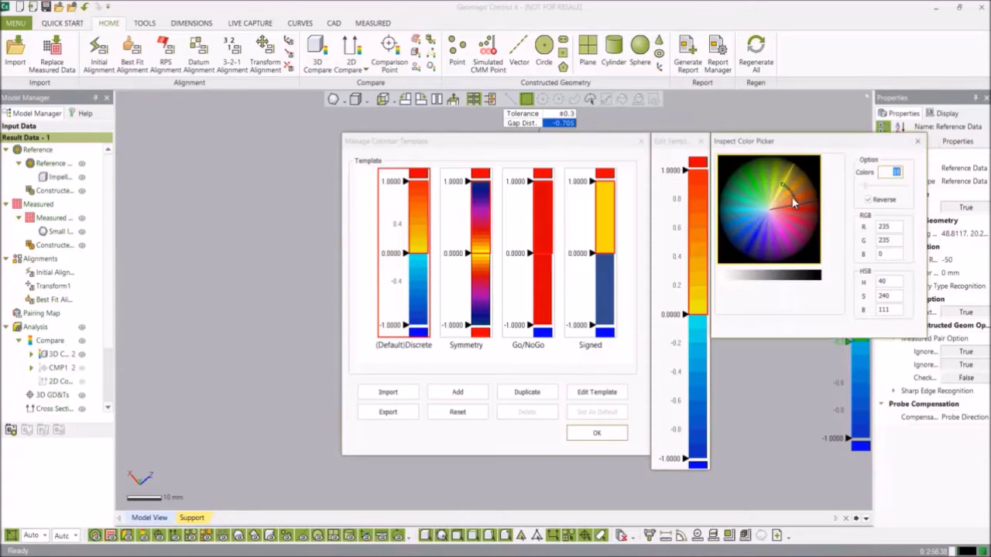
left_click_drag(784, 193, 742, 238)
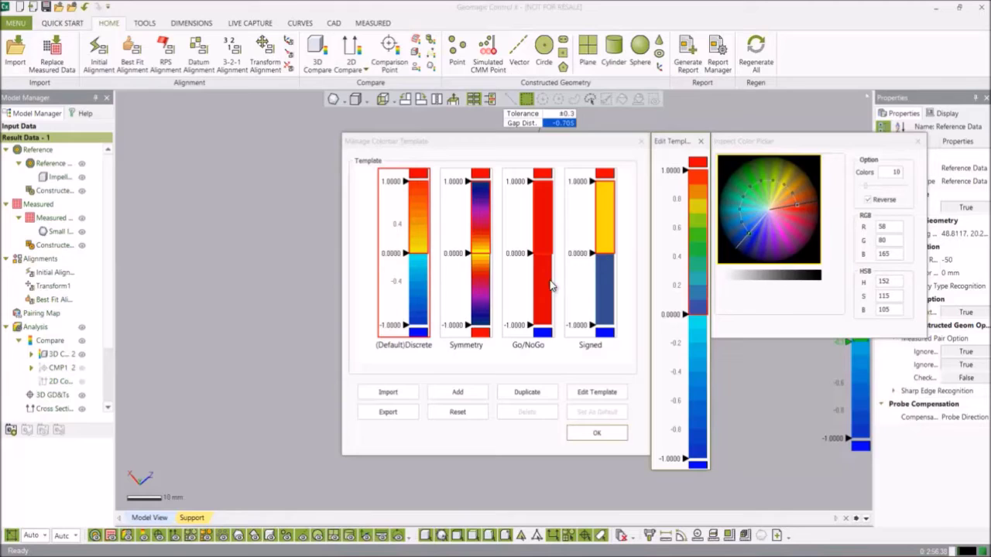
left_click(598, 301)
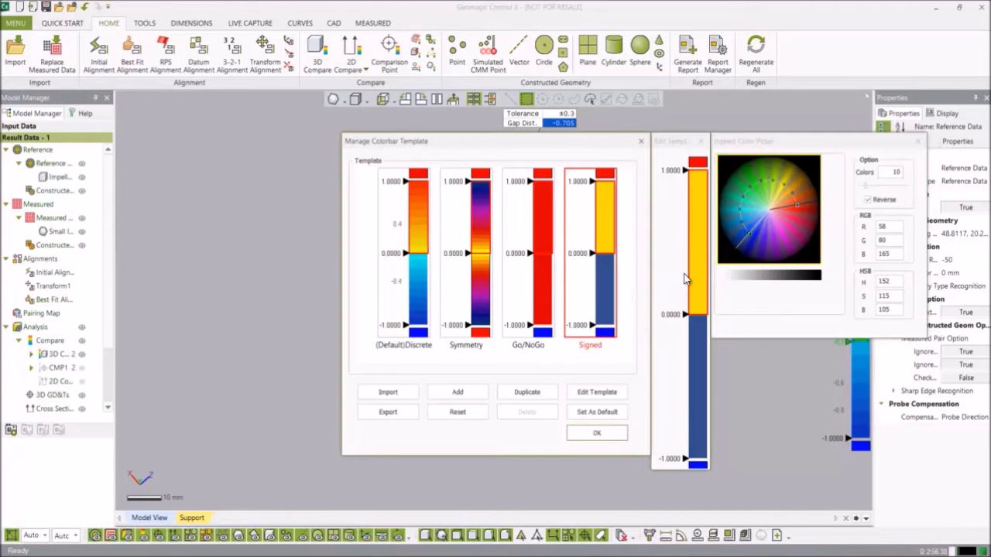
left_click(695, 271)
left_click_drag(778, 208, 731, 233)
left_click(613, 286)
Step: Recolour Signed's lower band dark purple, reset Signed to its original colours, and close with Discrete selected
left_click(699, 344)
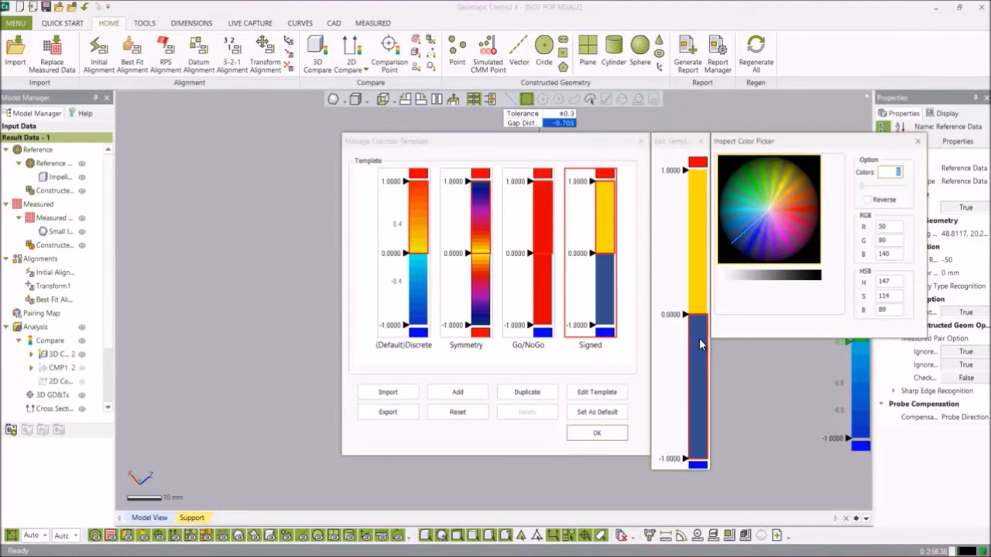
left_click_drag(785, 260, 805, 241)
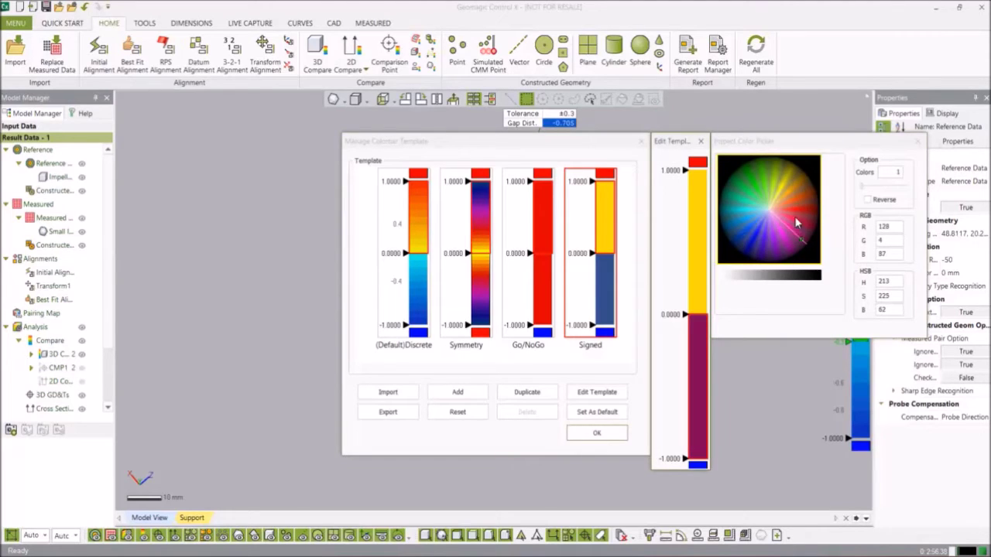
left_click(917, 145)
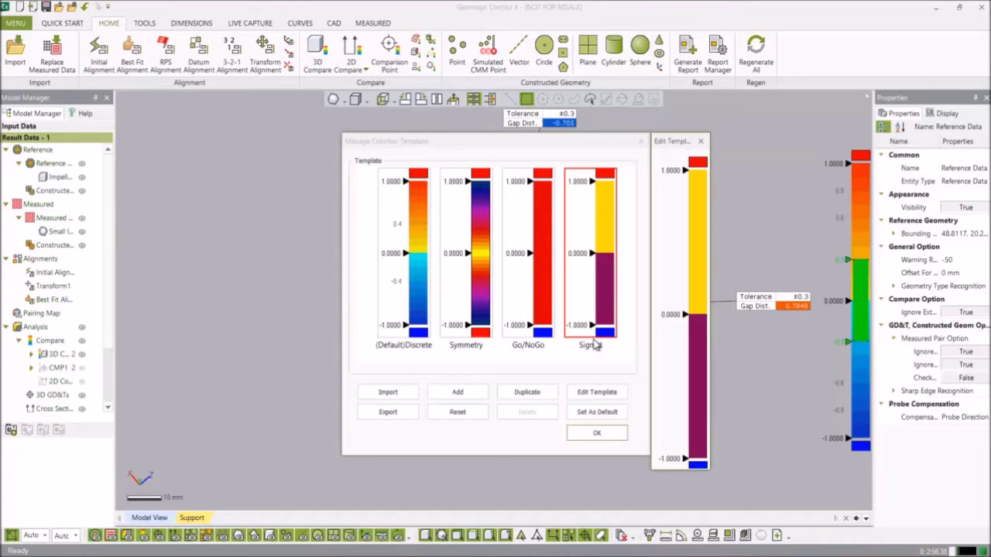
left_click(461, 413)
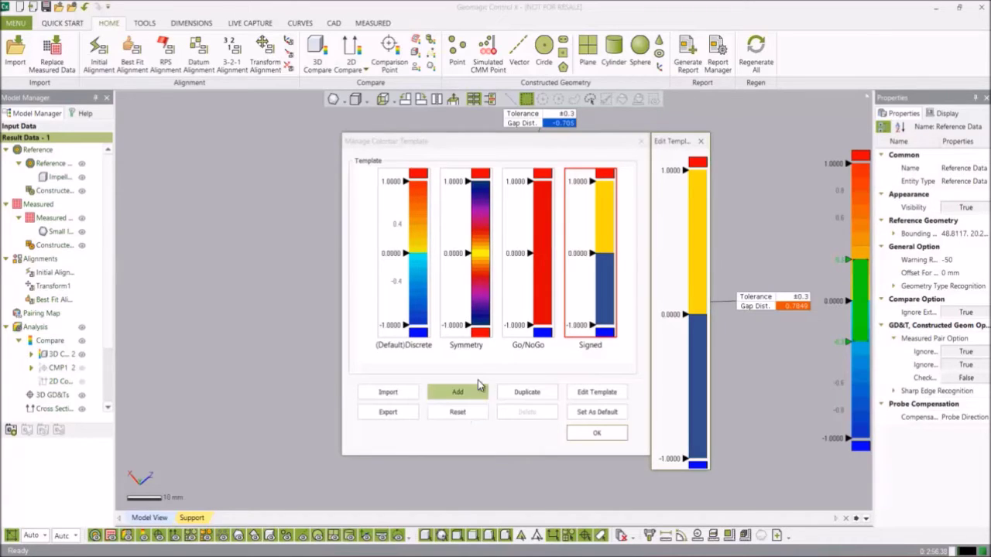
left_click(414, 302)
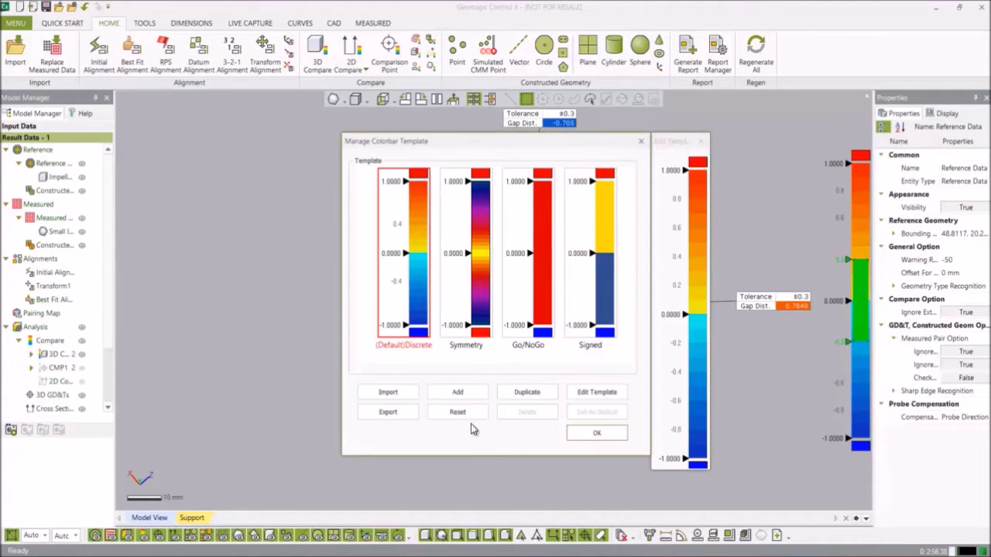
left_click(597, 434)
Step: Rotate the impeller to a front view and show the 2D Compare and CMP1 2 gap callouts
right_click_drag(615, 425, 571, 371)
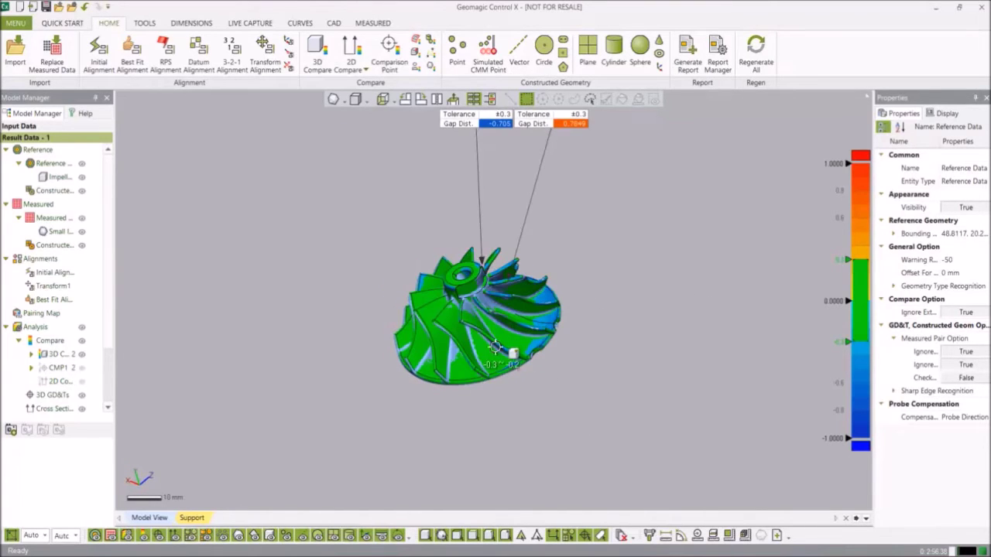
right_click_drag(385, 258, 351, 349)
mouse_move(474, 269)
right_mouse_down()
mouse_move(615, 267)
mouse_move(513, 307)
mouse_move(560, 348)
mouse_move(568, 343)
mouse_move(504, 392)
right_mouse_up()
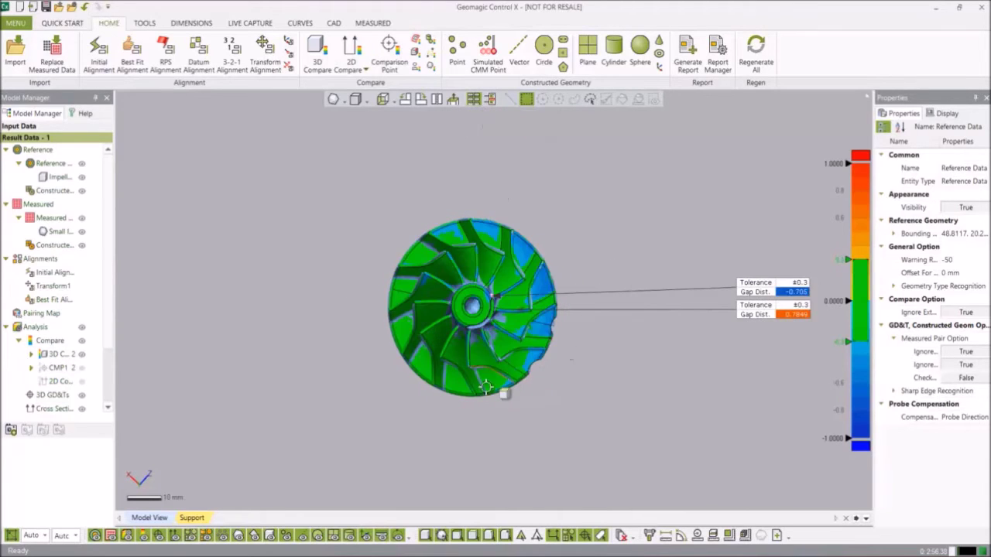
left_click(82, 382)
left_click(82, 368)
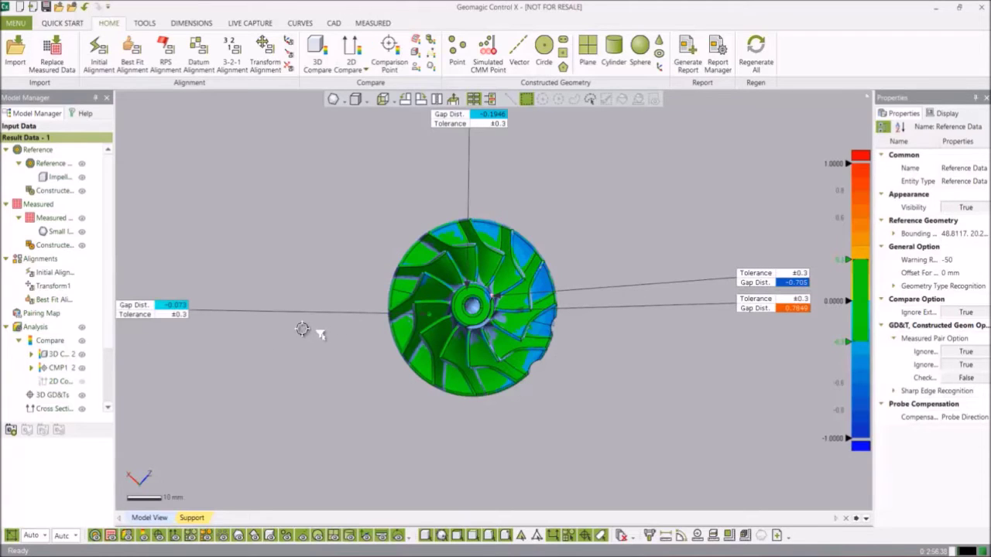
Step: Save two custom viewpoints of the front view and select the first saved view
left_click(12, 430)
left_click(12, 430)
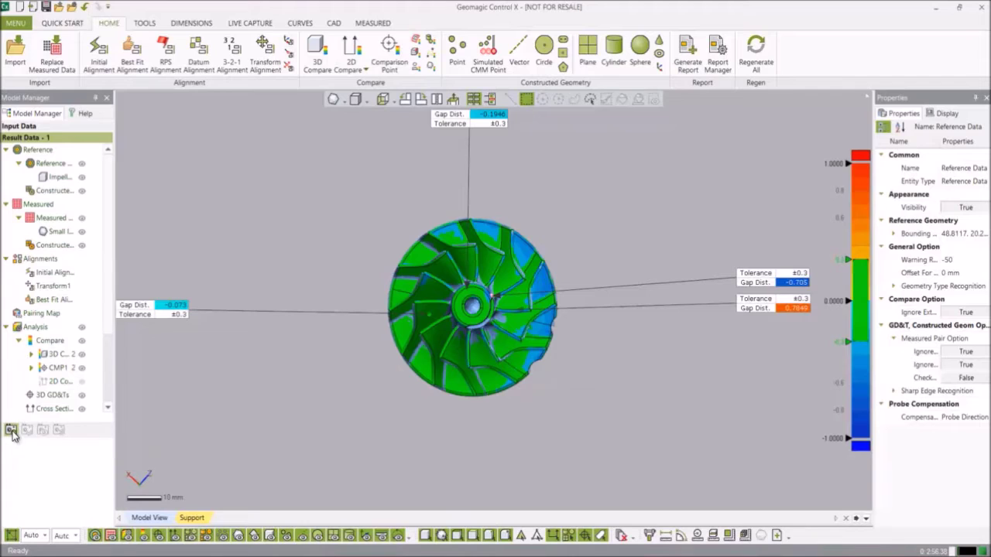
scroll(112, 325, "down", 3)
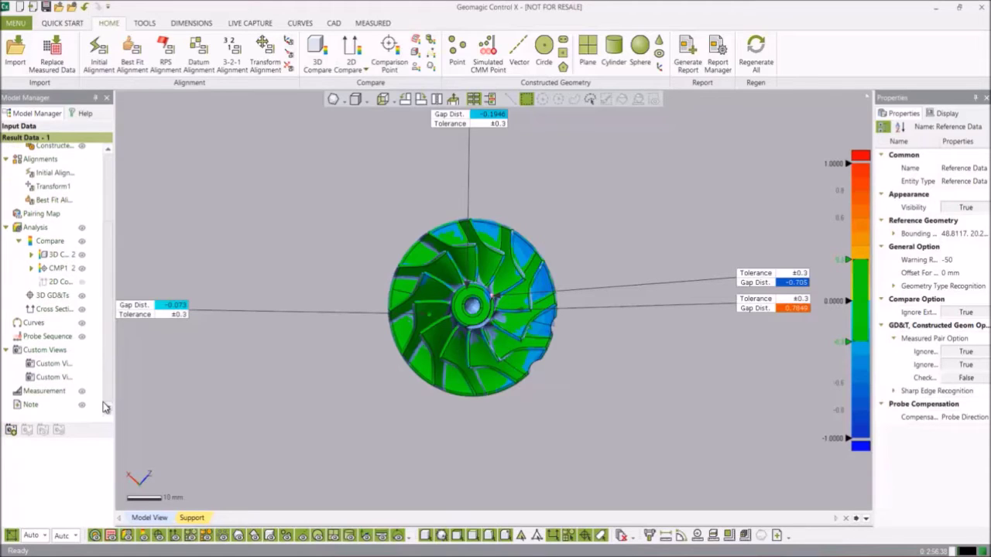
left_click(62, 364)
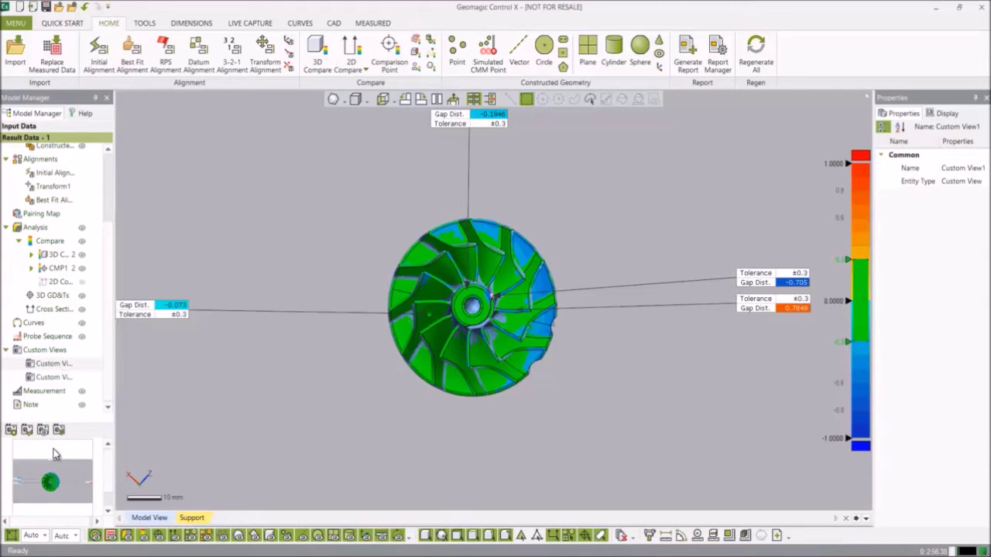
Step: Orbit to the impeller's flat underside and save it as a custom view
mouse_move(409, 423)
right_mouse_down()
mouse_move(458, 334)
mouse_move(496, 210)
mouse_move(504, 234)
mouse_move(491, 302)
mouse_move(540, 288)
mouse_move(542, 302)
right_mouse_up()
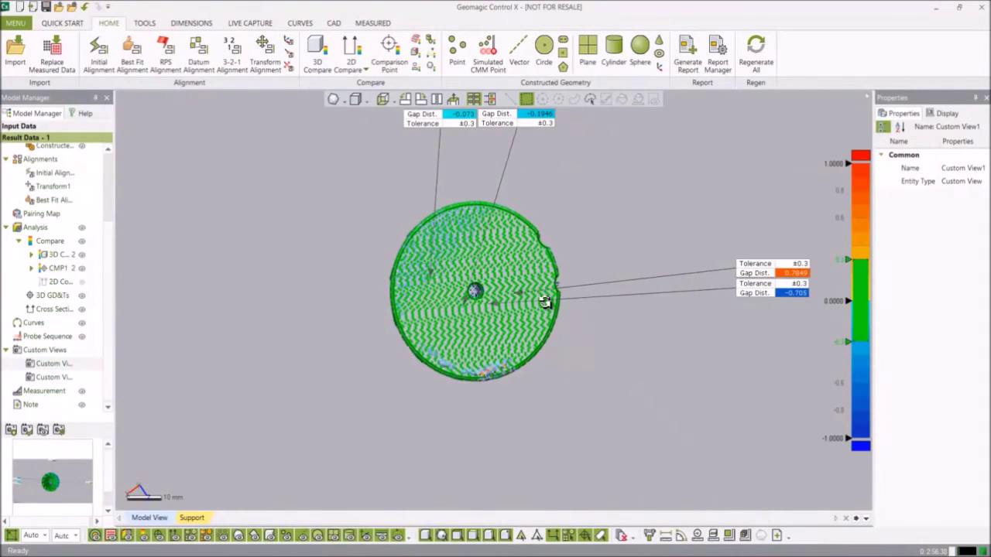
left_click(11, 430)
left_click(54, 391)
Step: Delete Custom View1 and confirm the deletion
left_click(57, 378)
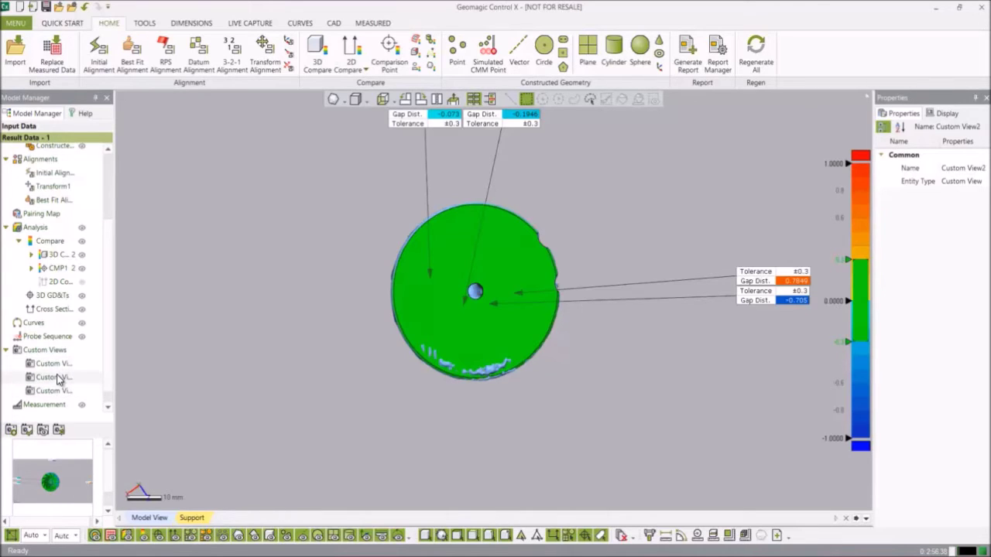
right_click(56, 364)
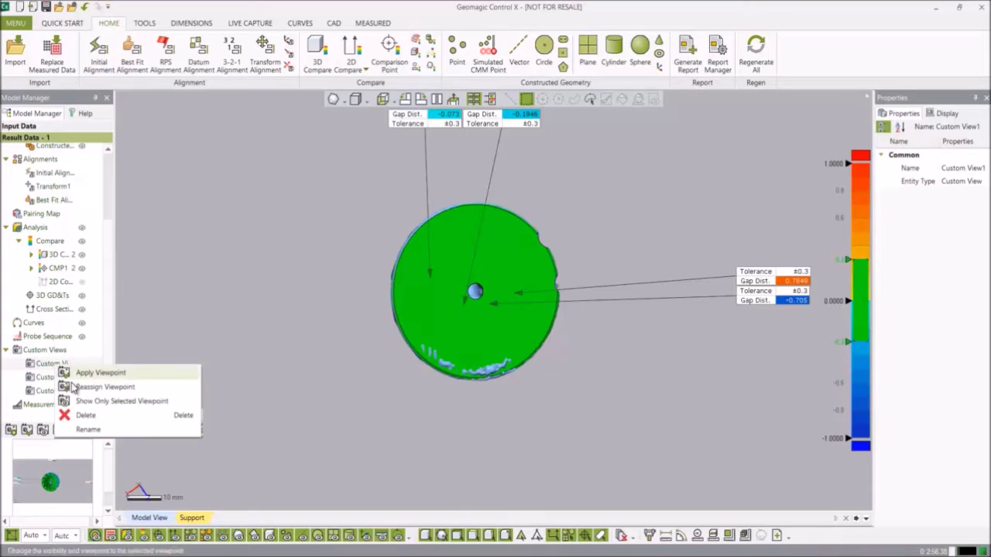
left_click(83, 418)
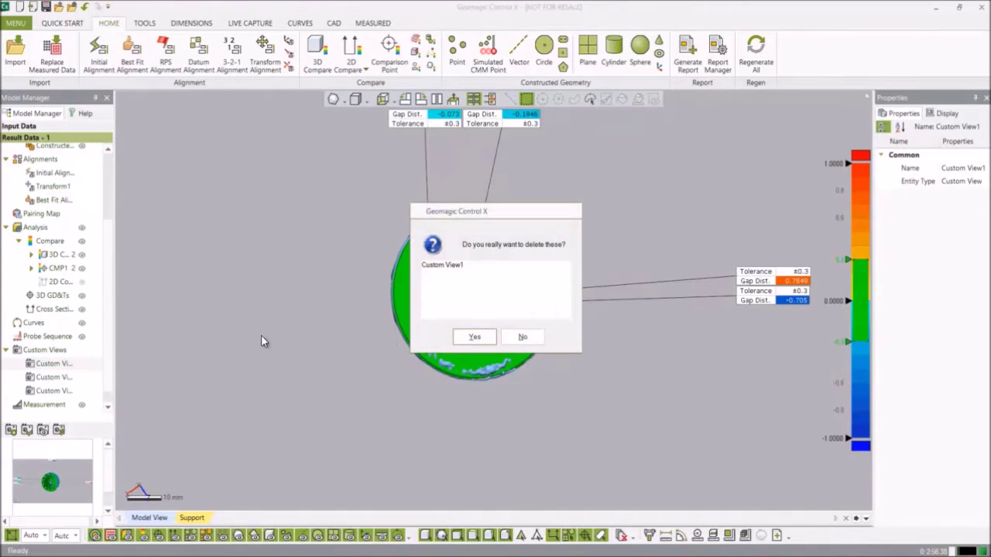
left_click(475, 338)
Step: Orbit the impeller to a side view and save it as a new custom view
left_click(60, 364)
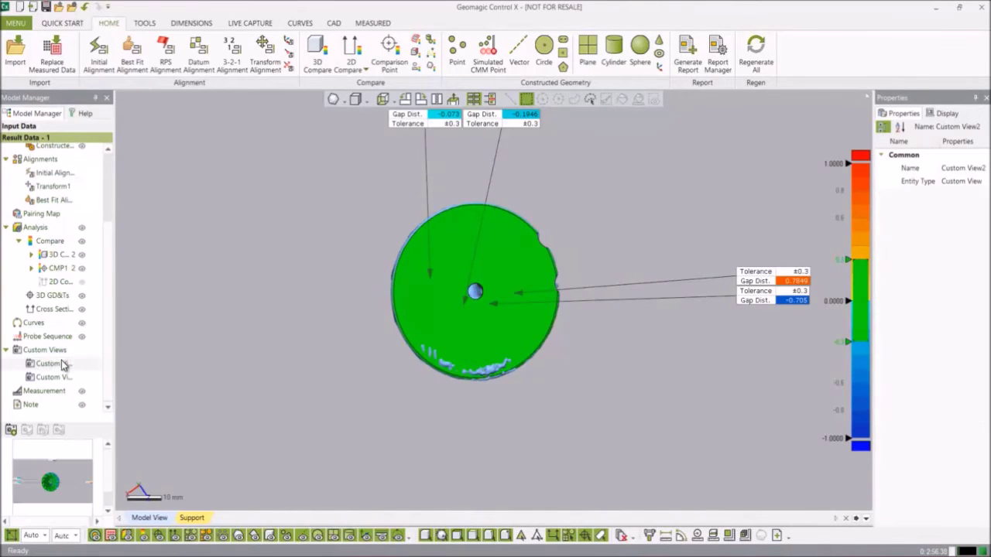
left_click(56, 377)
mouse_move(511, 255)
right_mouse_down()
mouse_move(490, 421)
mouse_move(170, 385)
right_mouse_up()
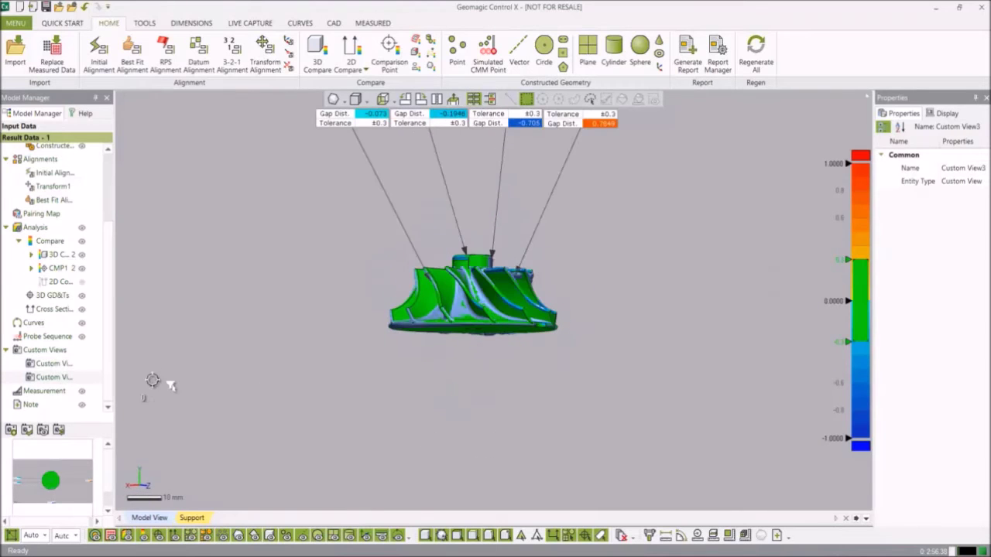
left_click(11, 432)
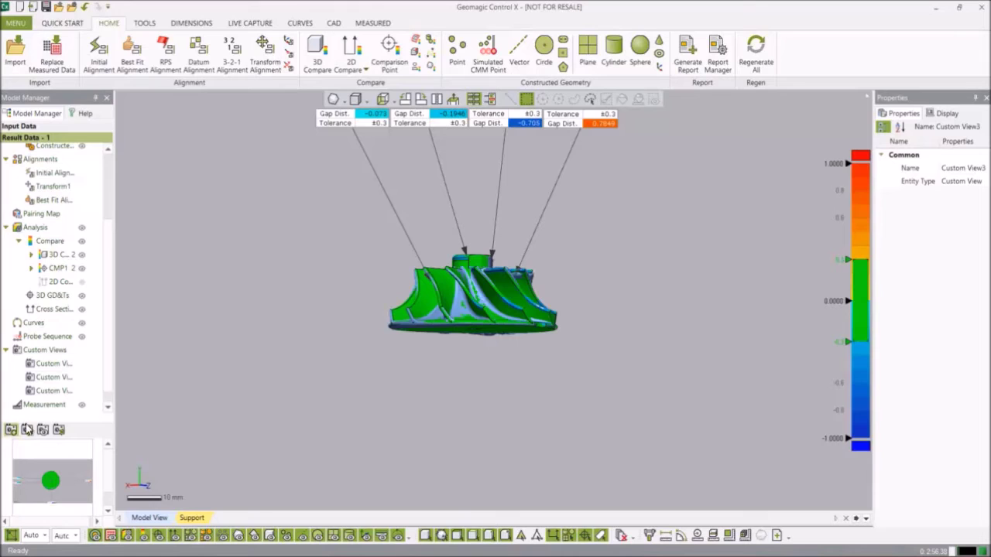
Step: Restore the saved Custom View2 and Custom View4 viewpoints from their context menus
left_click(62, 365)
left_click(51, 364)
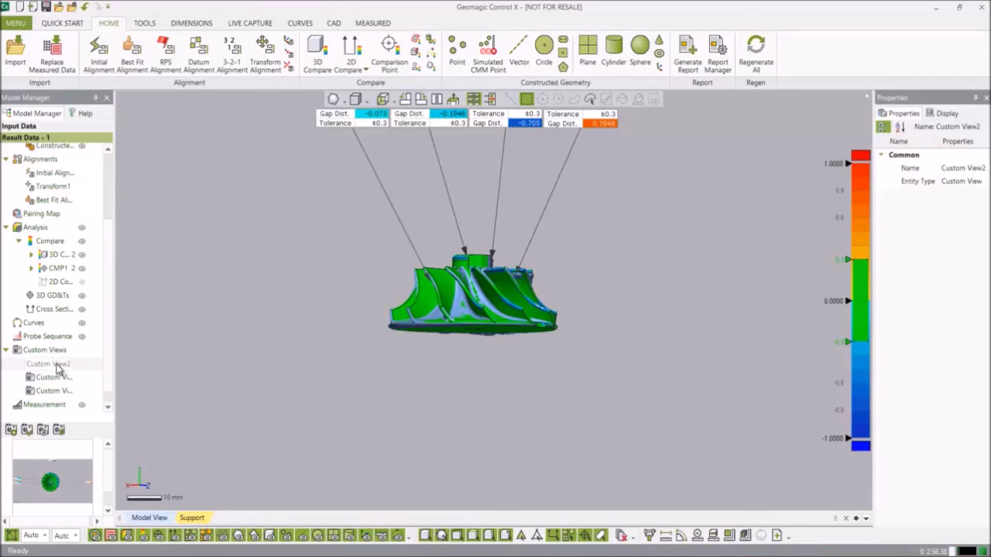
right_click(71, 369)
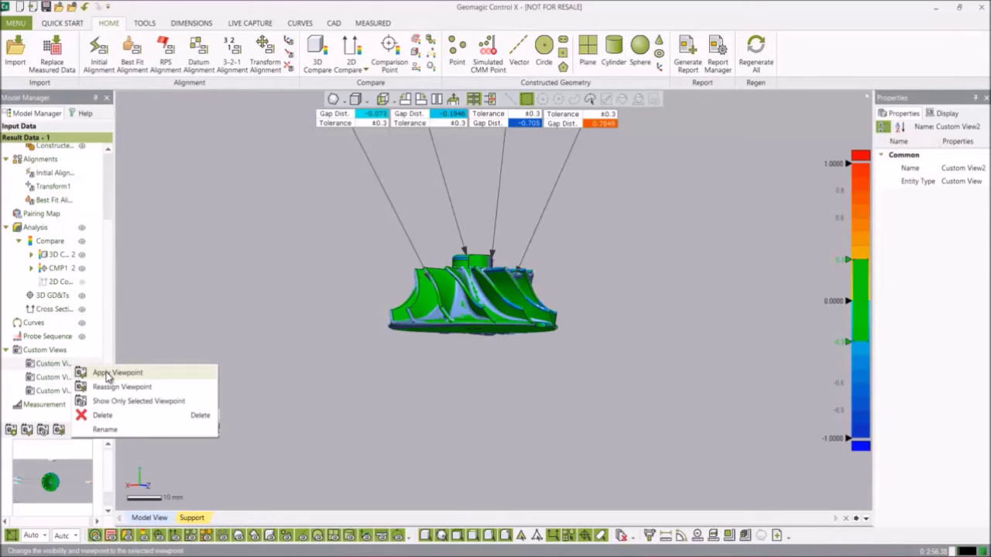
left_click(107, 375)
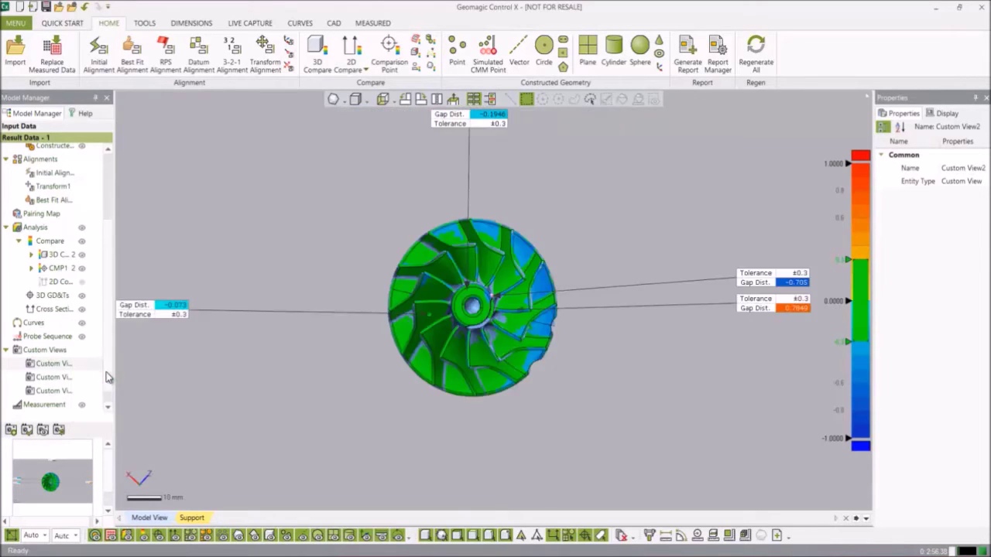
right_click(52, 393)
left_click(77, 397)
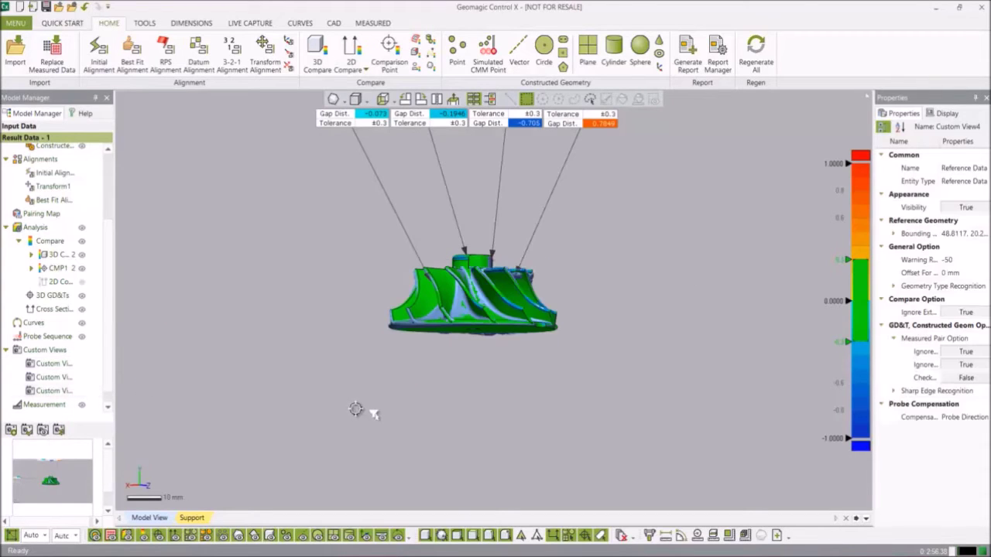
Step: Rename the first custom view to Top View
left_click(61, 366)
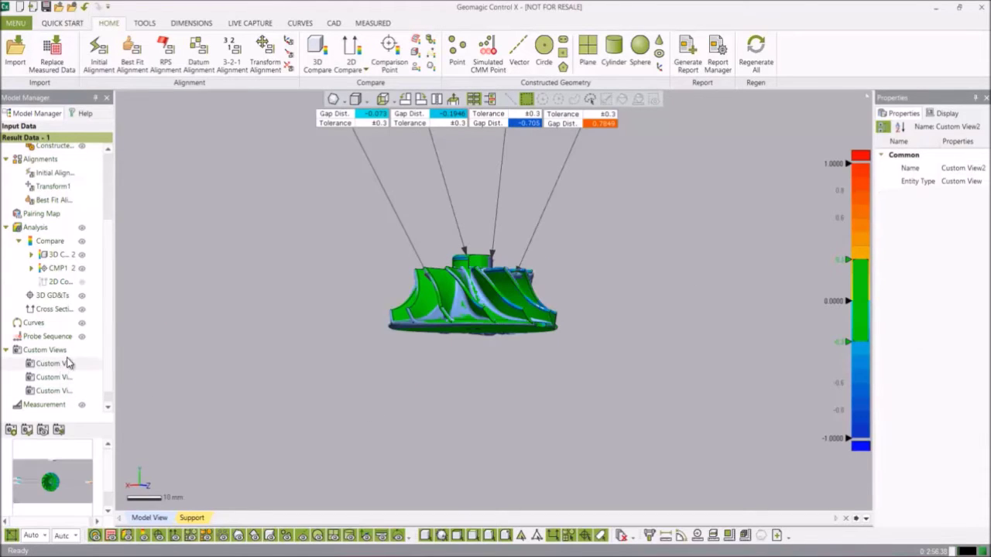
right_click(61, 368)
left_click(81, 427)
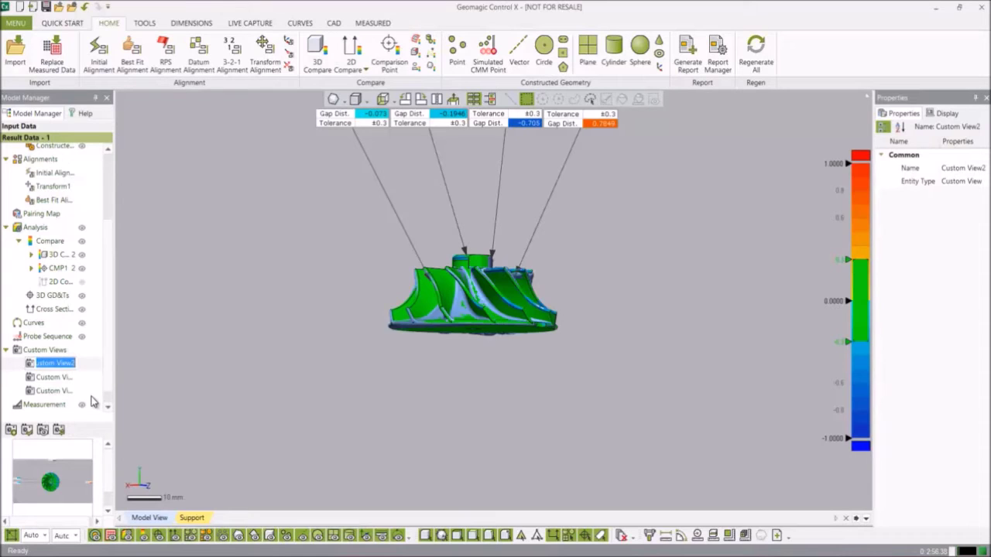
type("T")
key("Return")
Step: Rename Custom View3 to Bottom View
left_click(56, 378)
left_click(41, 377)
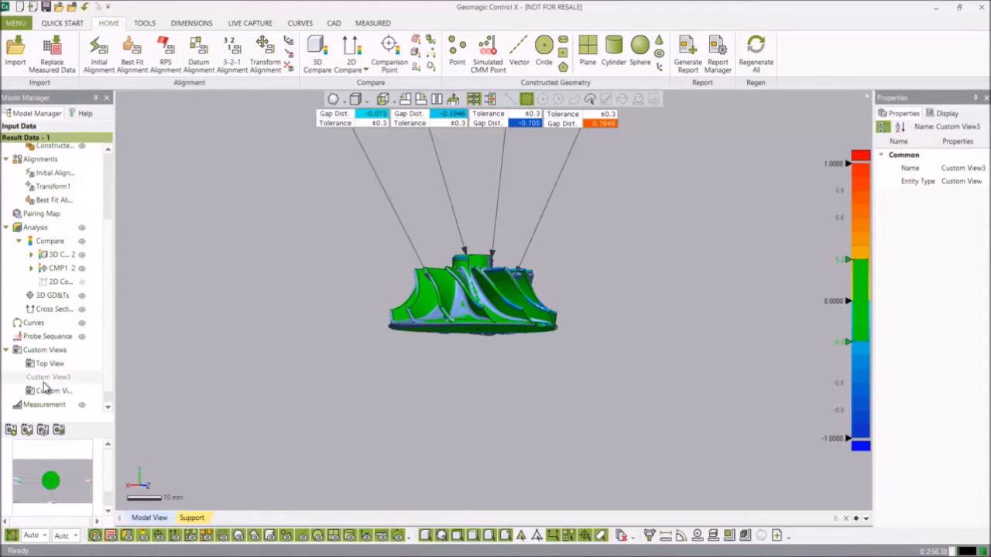
right_click(45, 379)
left_click(85, 446)
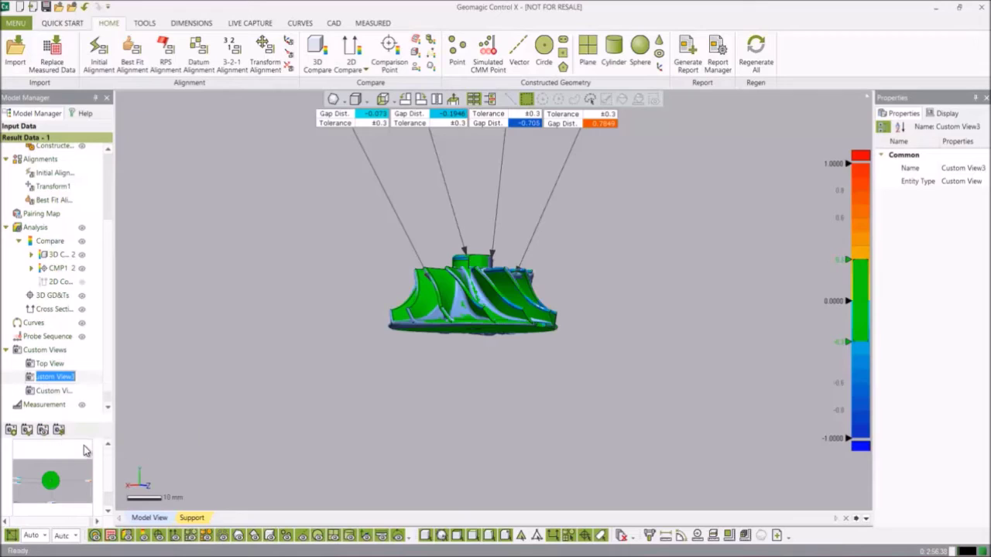
type("Bot")
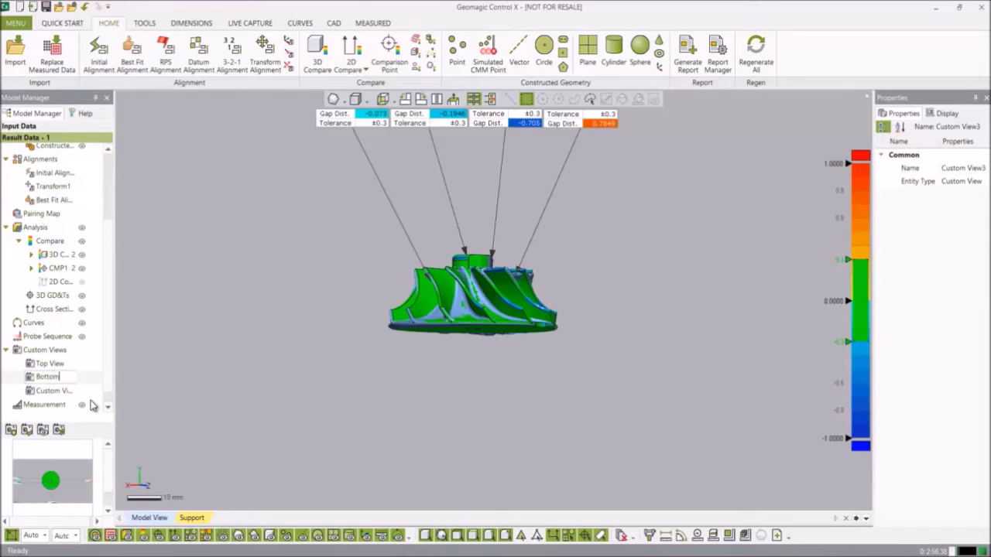
key("Return")
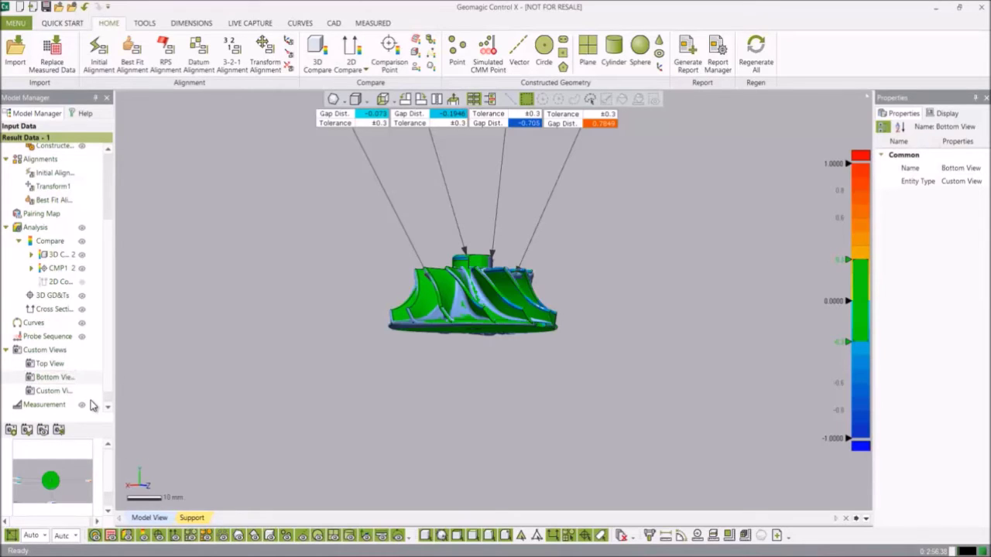
Step: Rename Custom View4 to Side View
left_click(63, 392)
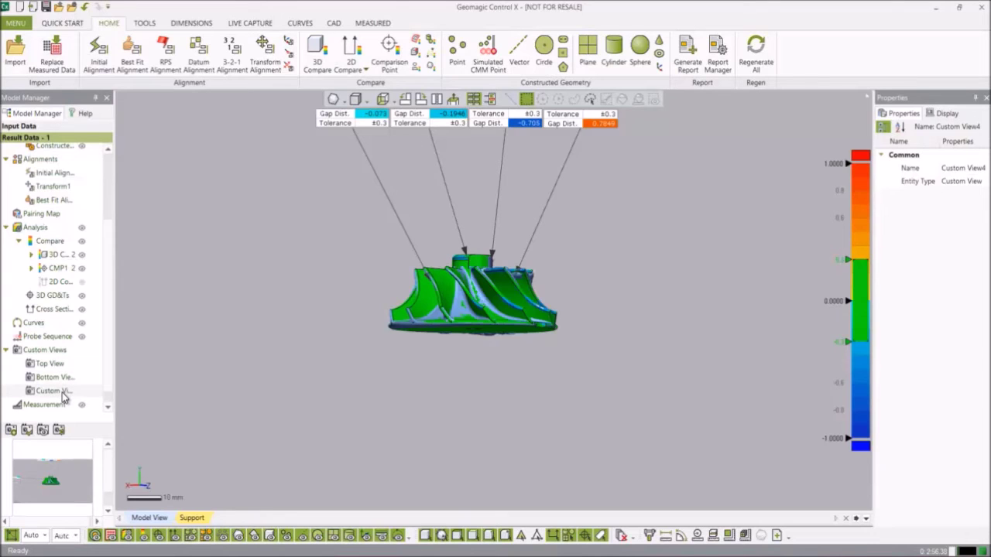
right_click(63, 394)
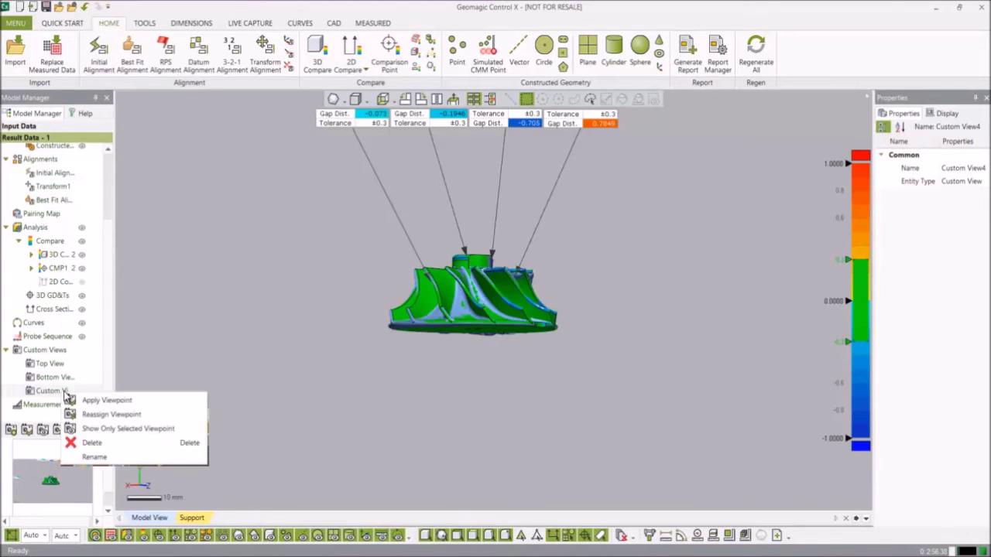
left_click(87, 457)
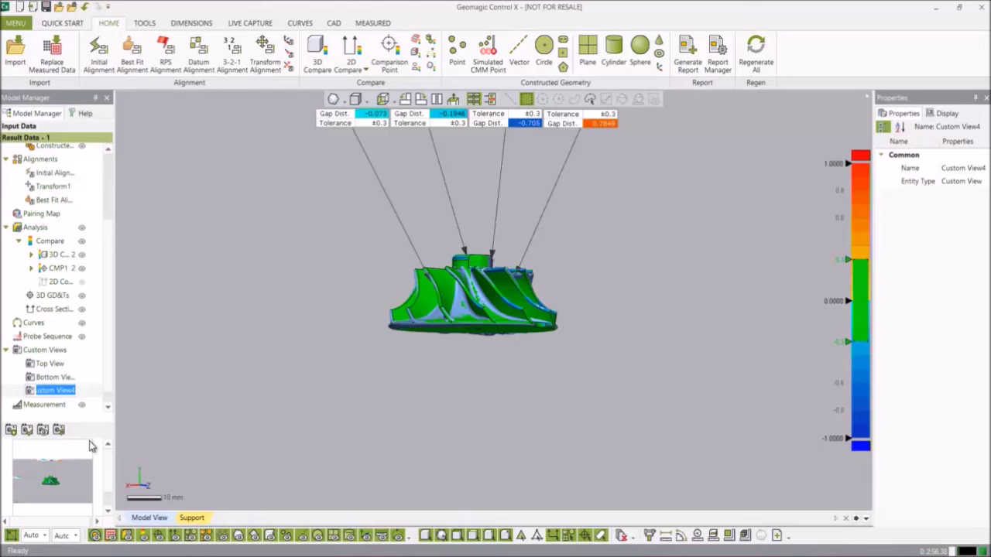
type("Side View")
key("Return")
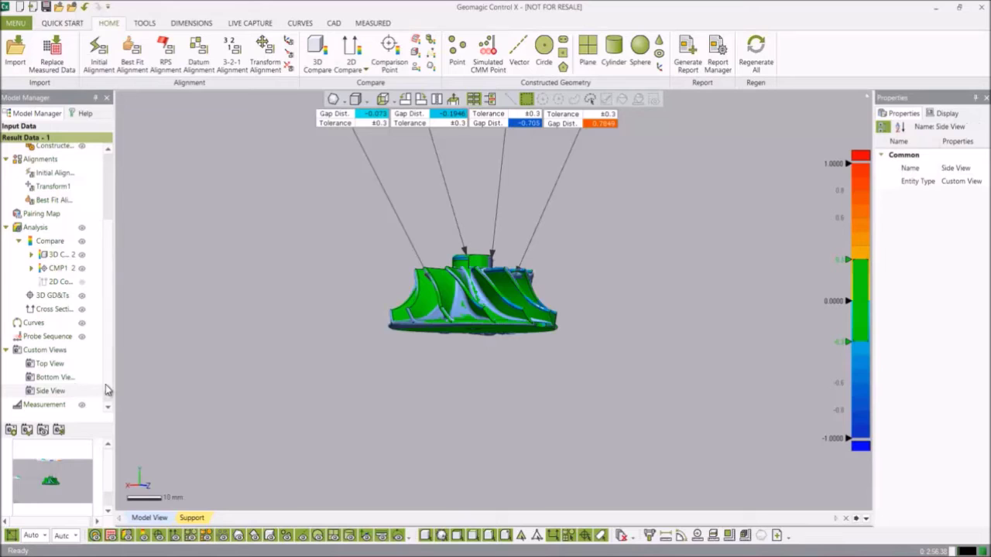
Step: Clear the selection, show the 2D Compare section plane, and tilt the impeller to an angled side view
left_click(317, 317)
scroll(462, 271, "down", 2)
right_click_drag(461, 271, 322, 375)
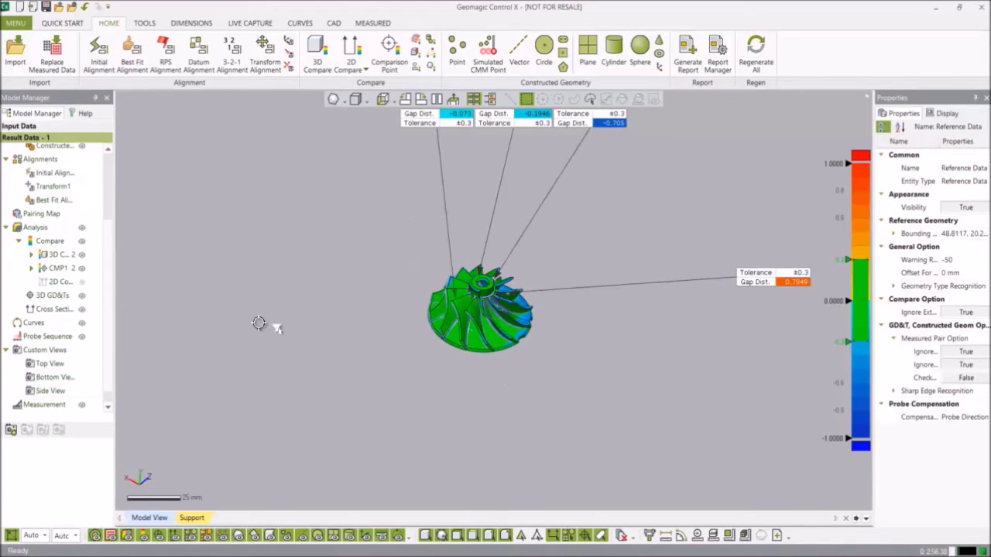
left_click(82, 282)
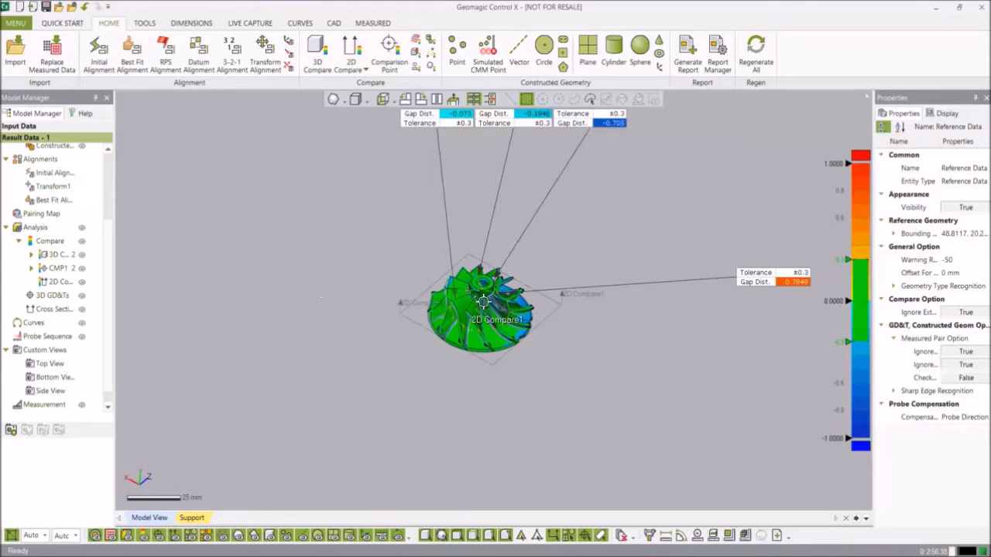
right_click_drag(520, 415, 599, 255)
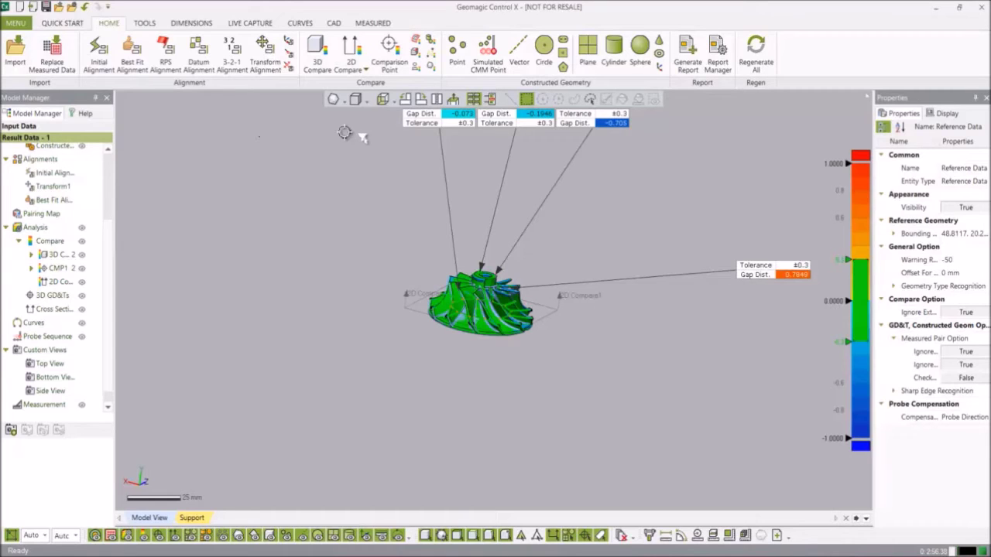
Step: Open Generate Report with the A4_Portrait template and remove Initial Alignment1 and Transform1 from its entities
left_click(681, 61)
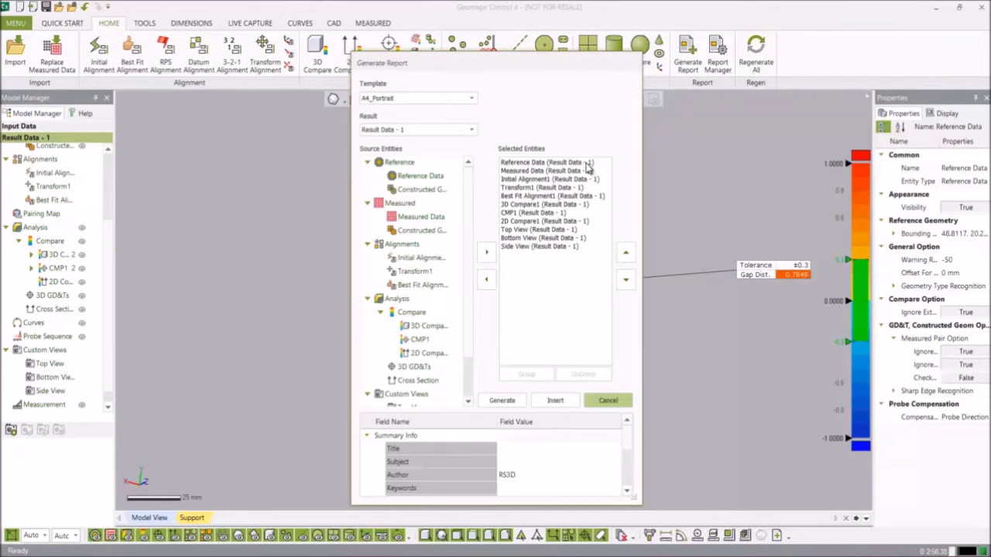
left_click(548, 179)
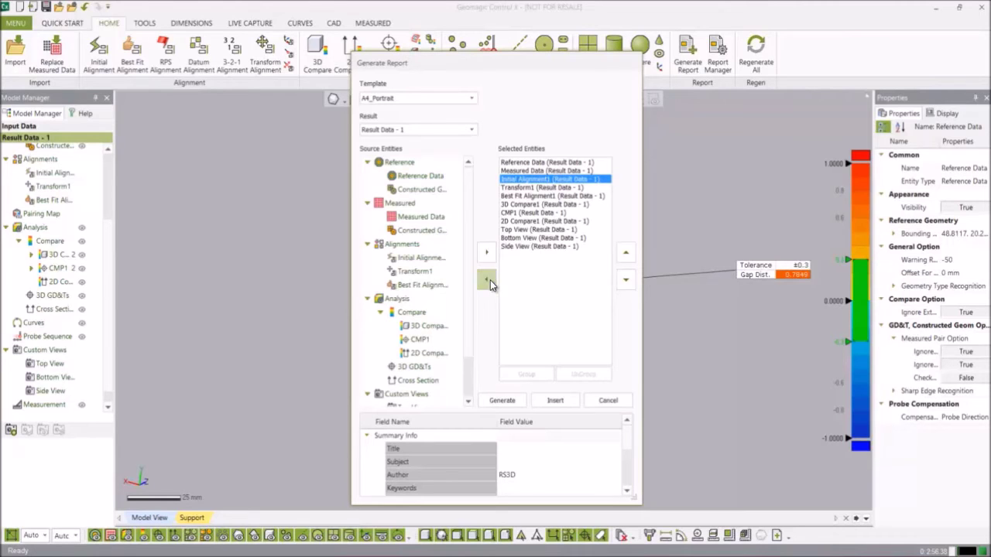
left_click(486, 278)
left_click(548, 183)
left_click(487, 281)
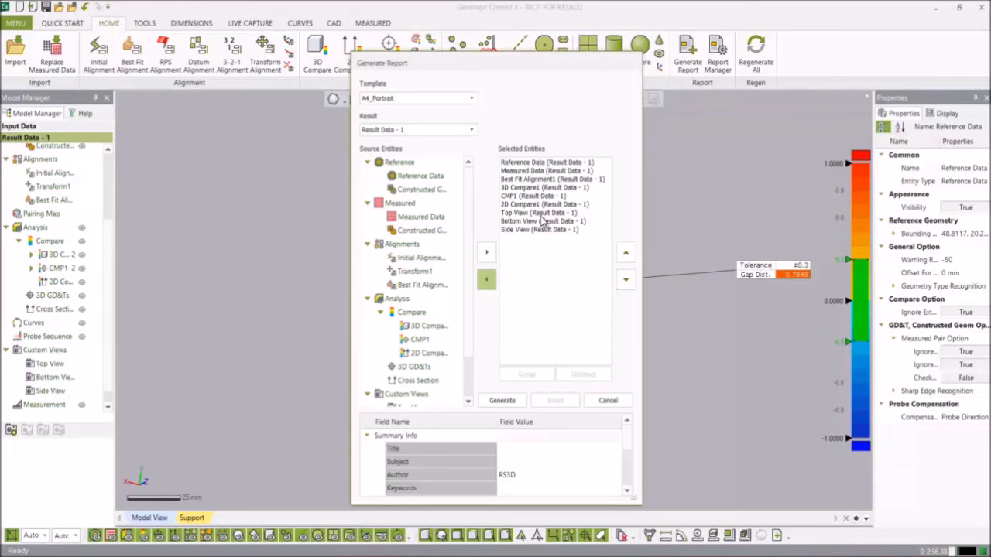
Step: Set the report Title to 'Impeller Inspection' and Subject to 'Impeller'
mouse_move(628, 440)
left_mouse_down()
mouse_move(627, 475)
mouse_move(629, 436)
left_mouse_up()
left_click(539, 449)
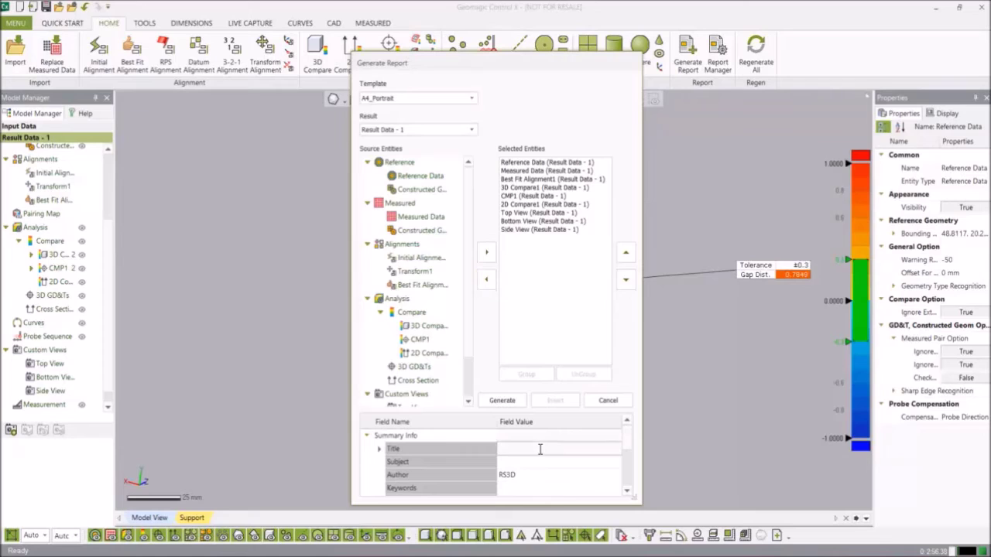
type("Impeller Inspection")
left_click(553, 462)
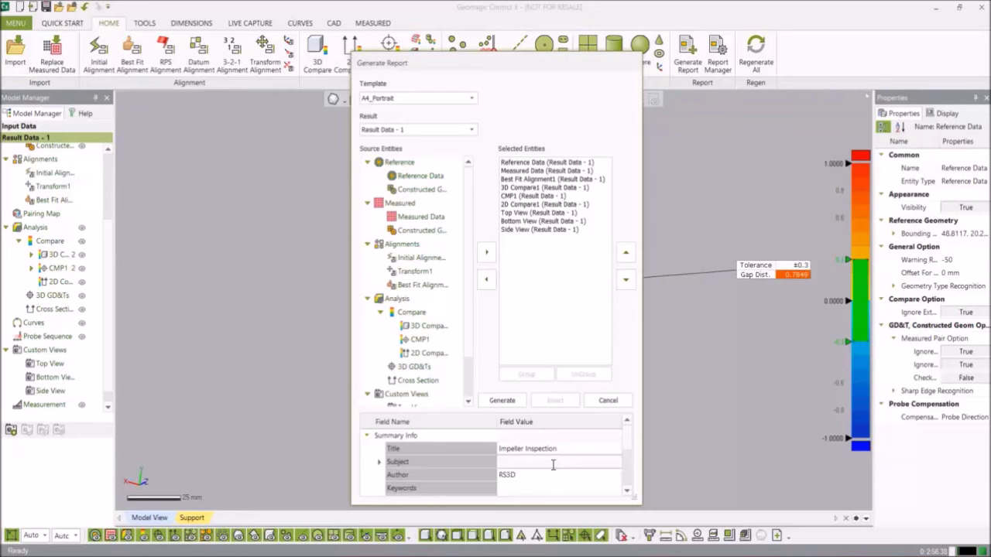
type("Impeller")
Step: Set the report Keywords to 'Impeller, Control X, Water Pump, Tolerance'
left_click(522, 487)
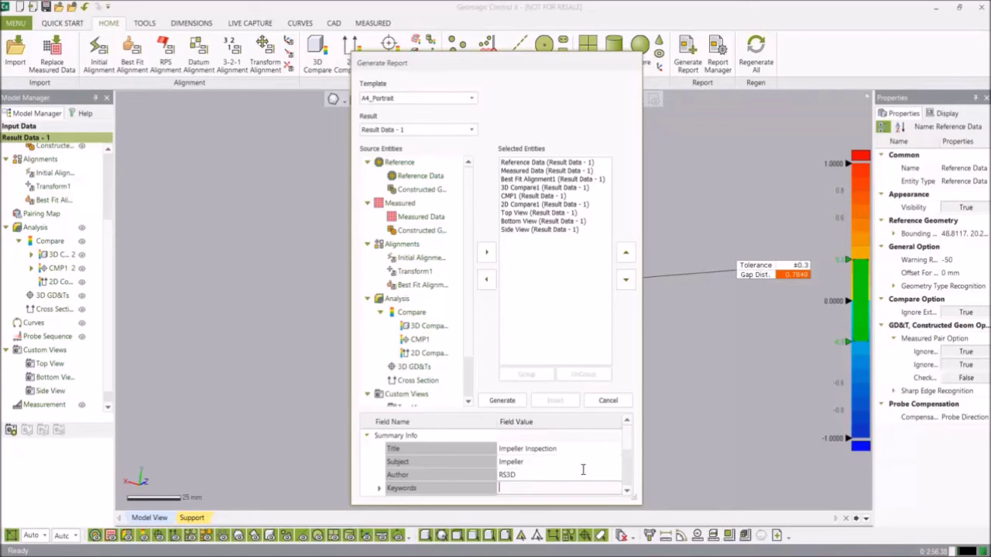
type("Impeller, Control X, Water Pump, Tolerance")
left_click(627, 449)
Step: Set the report Comments to 'The impeller was scanned and is being compared to a CAD model'
scroll(628, 450, "down", 1)
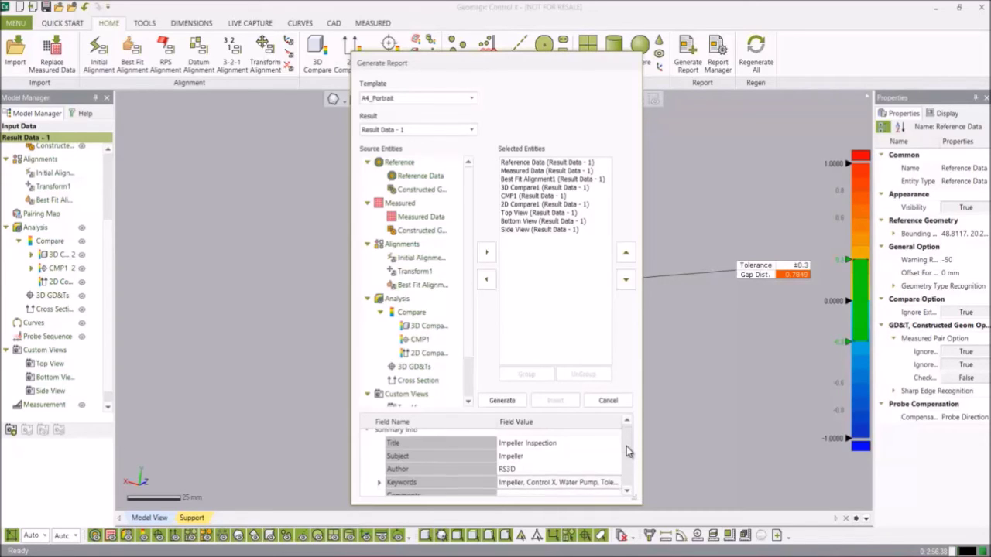
scroll(630, 456, "down", 2)
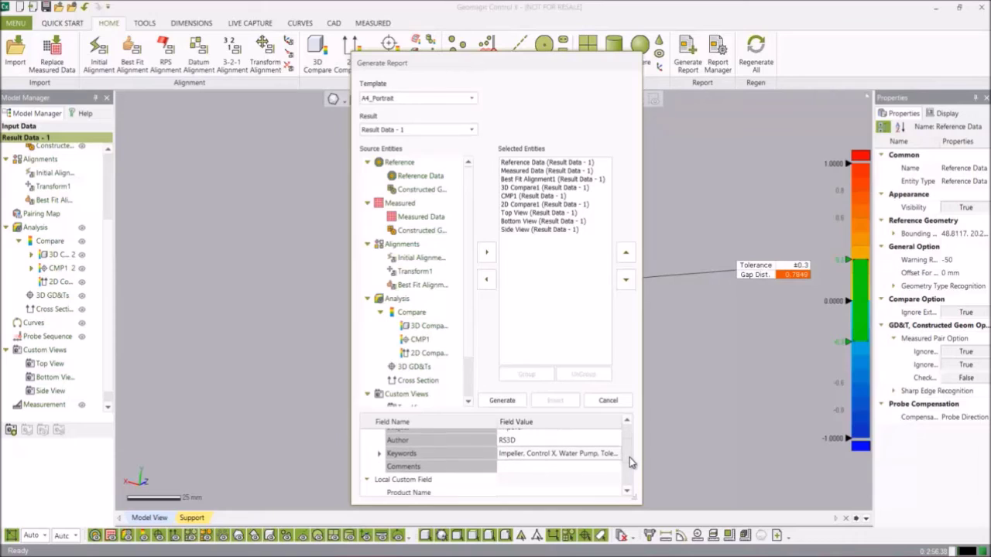
left_click(564, 462)
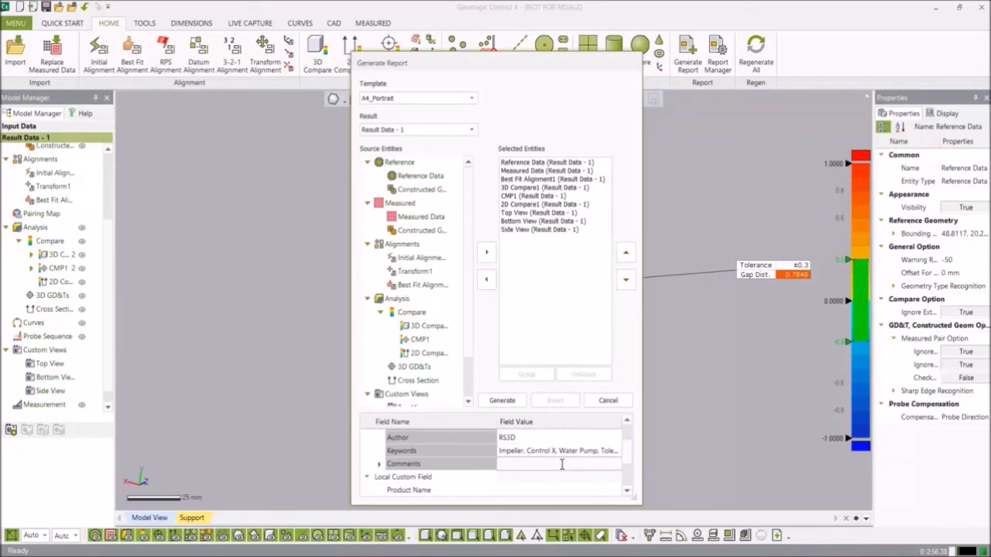
type("The impeller")
type(" was")
type(" sca")
type("n")
type("ned and is")
type(" being compa")
type("red to a")
type(" CAD")
type(" model")
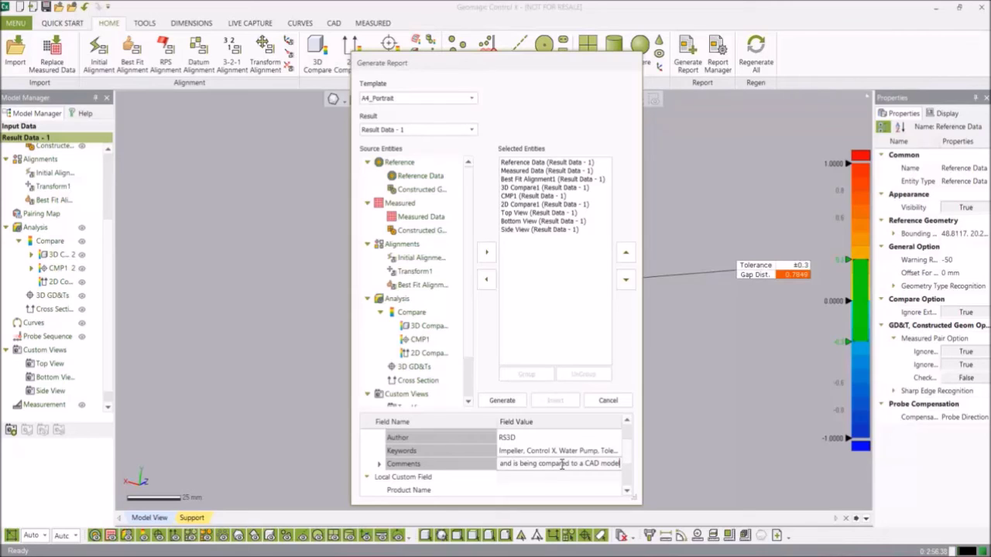
left_click(629, 469)
Step: Enter 'Water pump system' as Product Name and 'Impeller' as Part Name
left_click(629, 469)
left_click(551, 455)
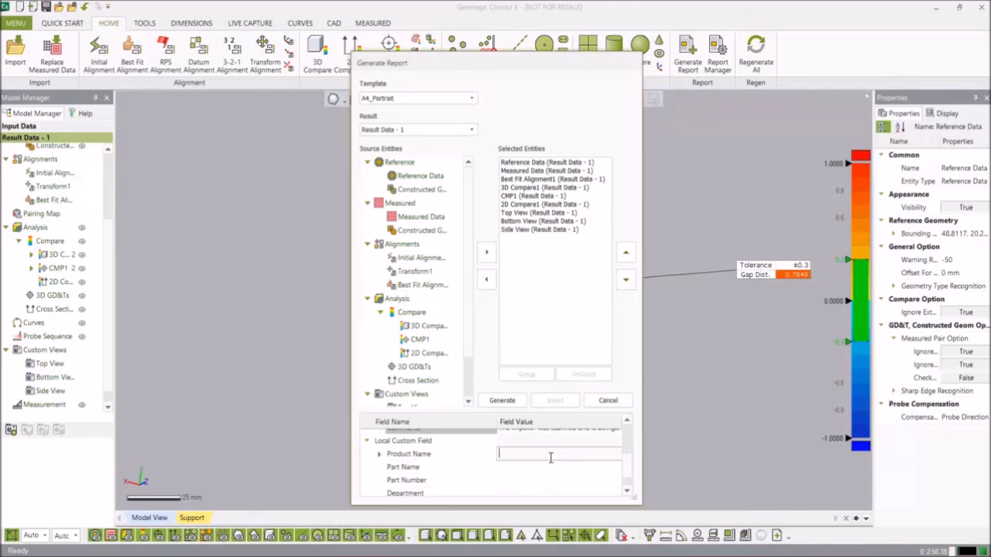
type("Water pump system")
left_click(552, 465)
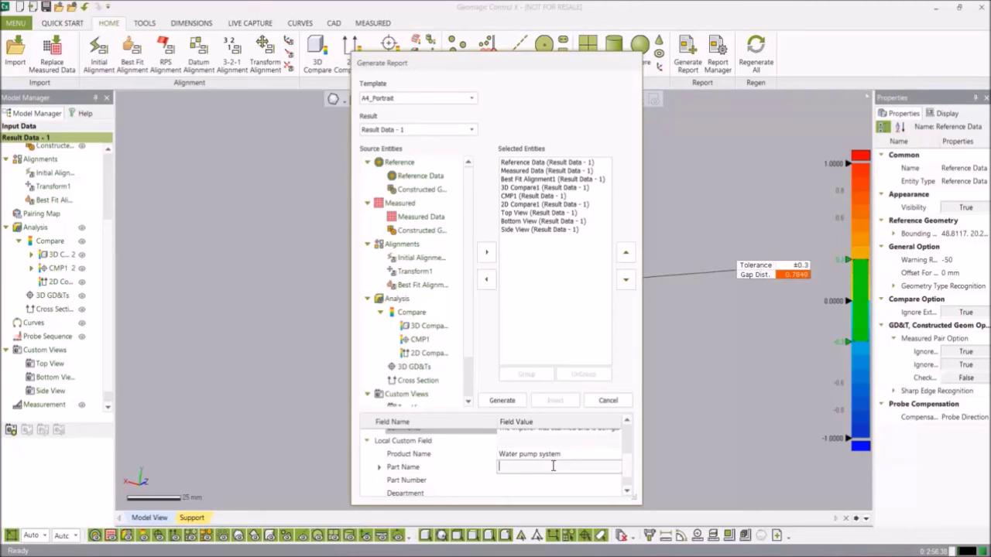
type("Impeller")
Step: Fill in Part Number 1, Department Water and the inspector's name, then generate the report
left_click(527, 480)
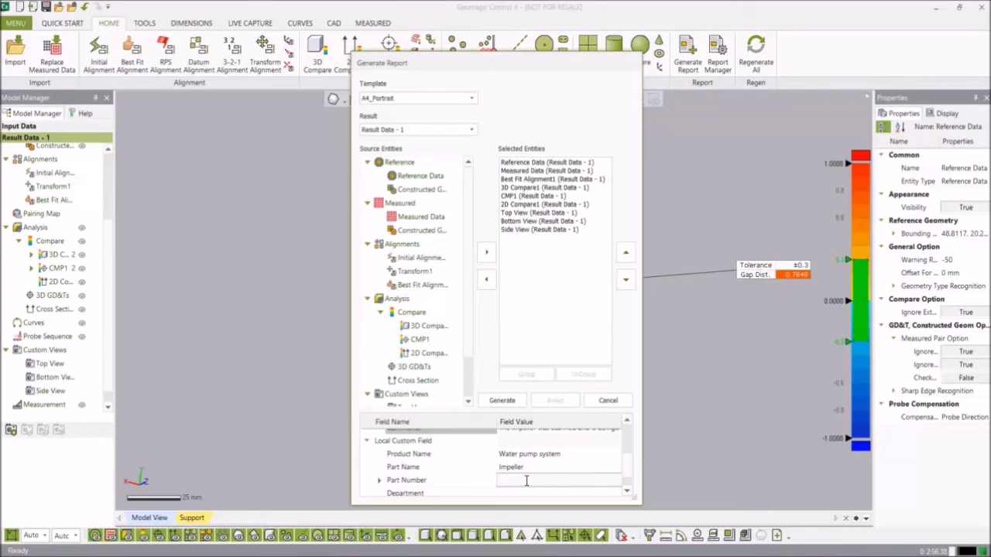
type("1")
scroll(627, 473, "down", 1)
left_click(599, 475)
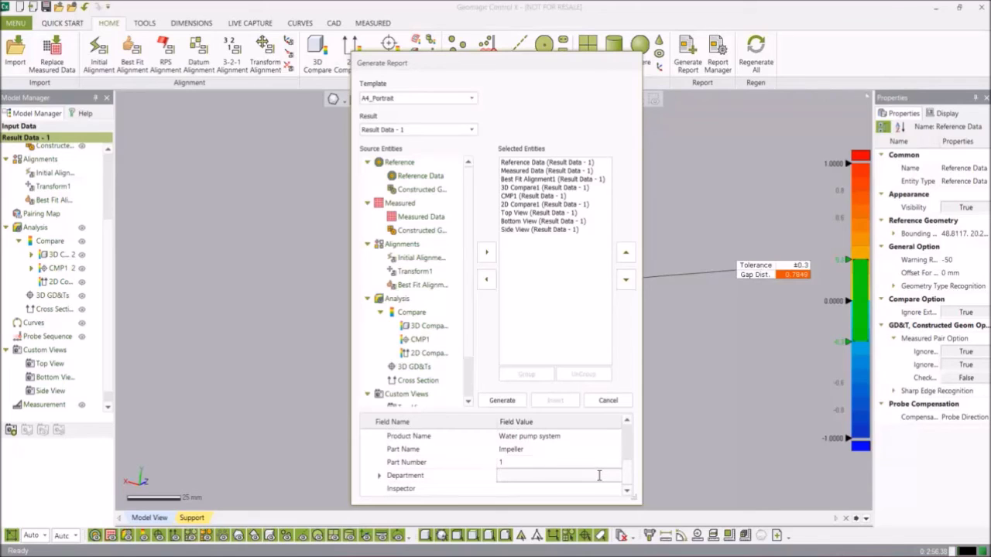
type("Water")
left_click(537, 486)
type("Ste")
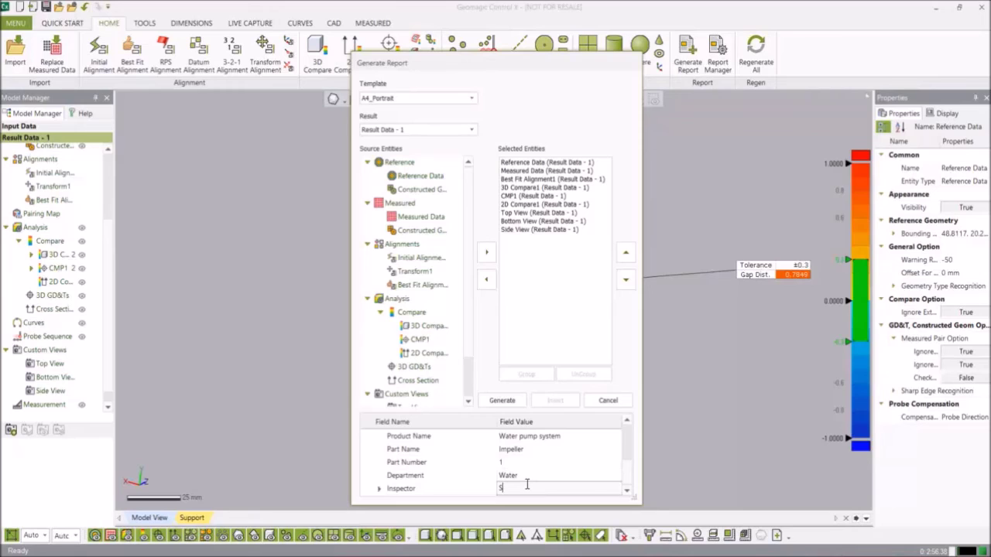
type("phen")
type(" Esse")
left_click(501, 400)
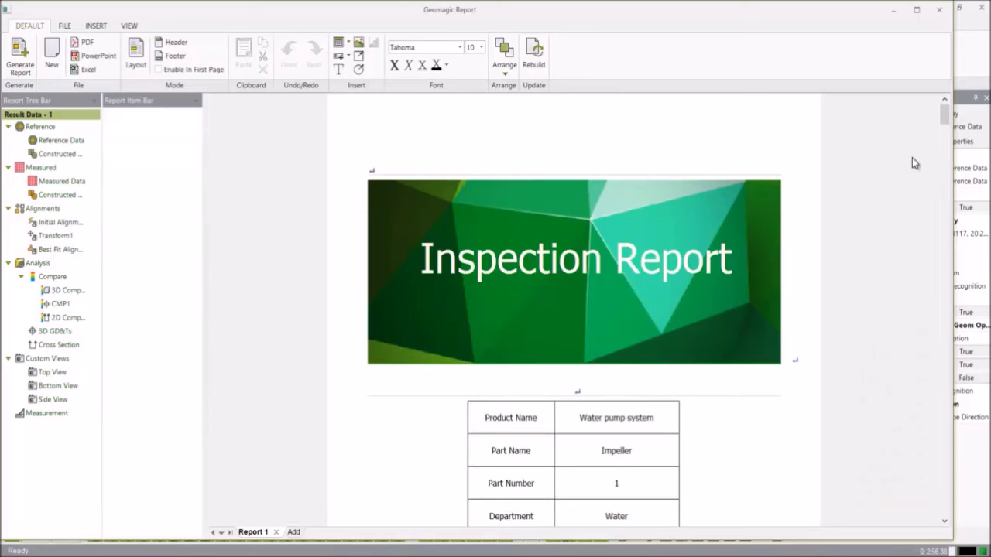
Step: Drag through the report's opening pages, starting from the title table
left_click_drag(948, 117, 949, 130)
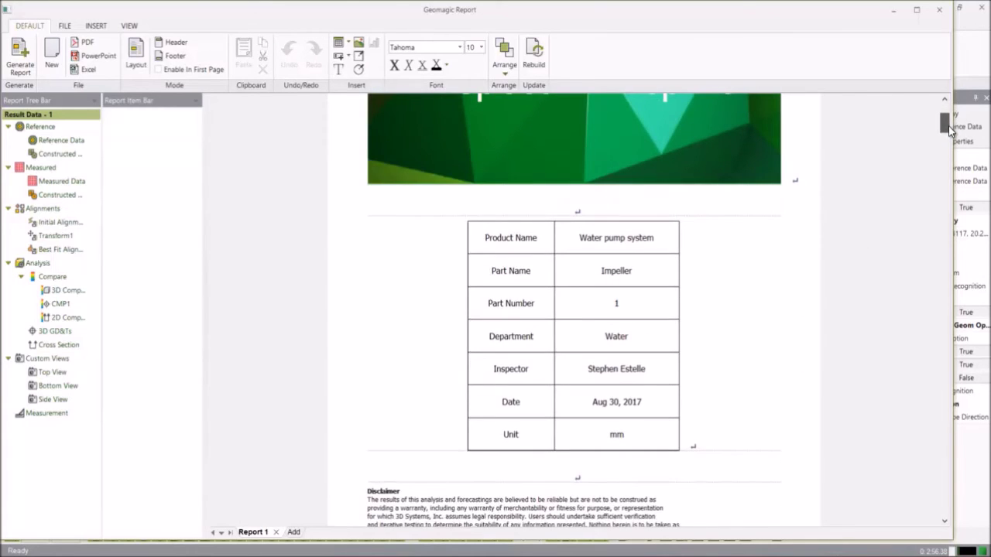
left_click_drag(950, 130, 955, 164)
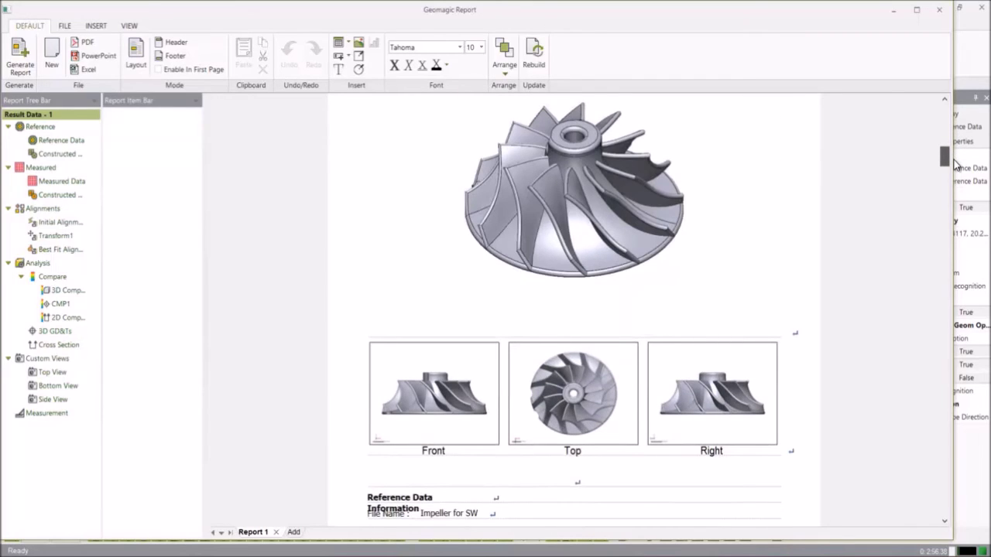
left_click_drag(954, 164, 966, 287)
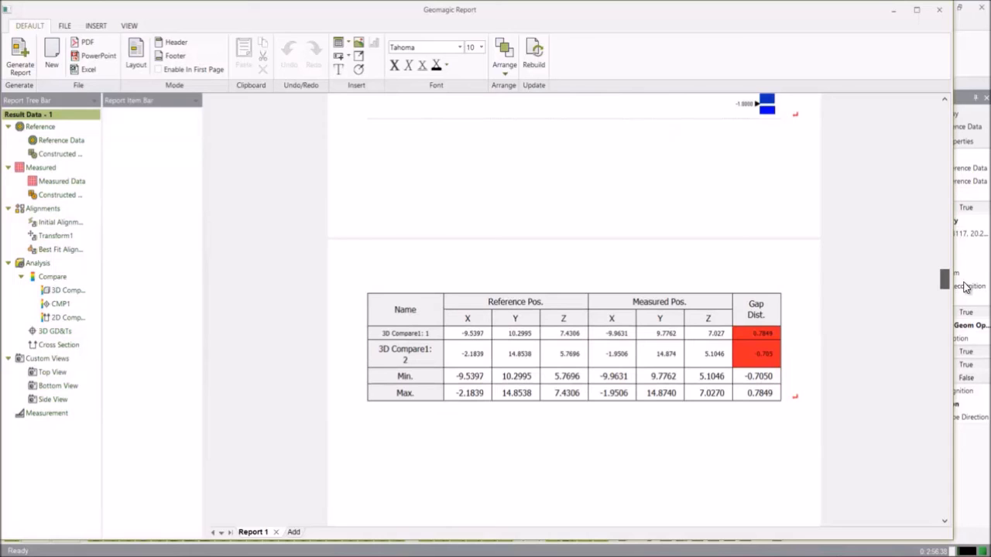
left_click_drag(966, 287, 957, 332)
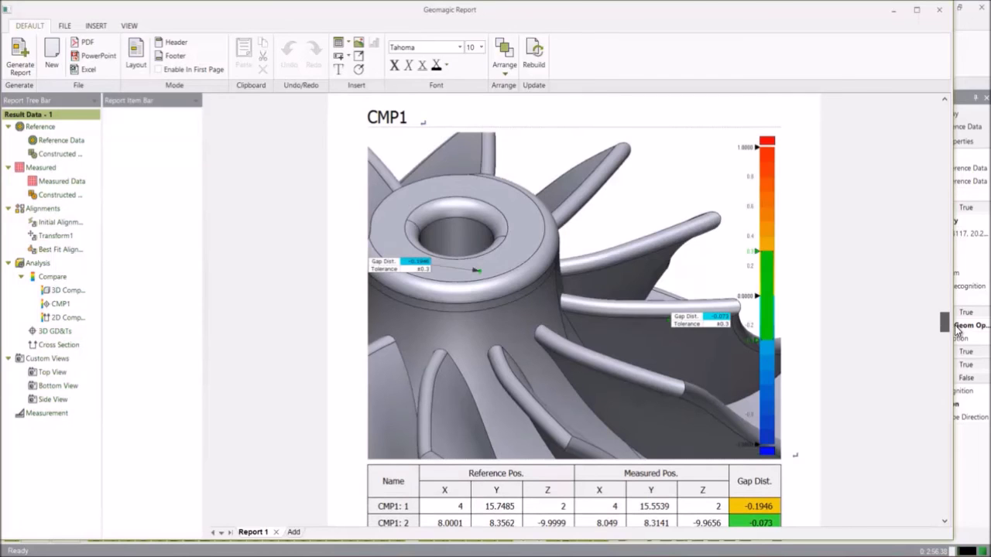
left_click_drag(958, 329, 958, 334)
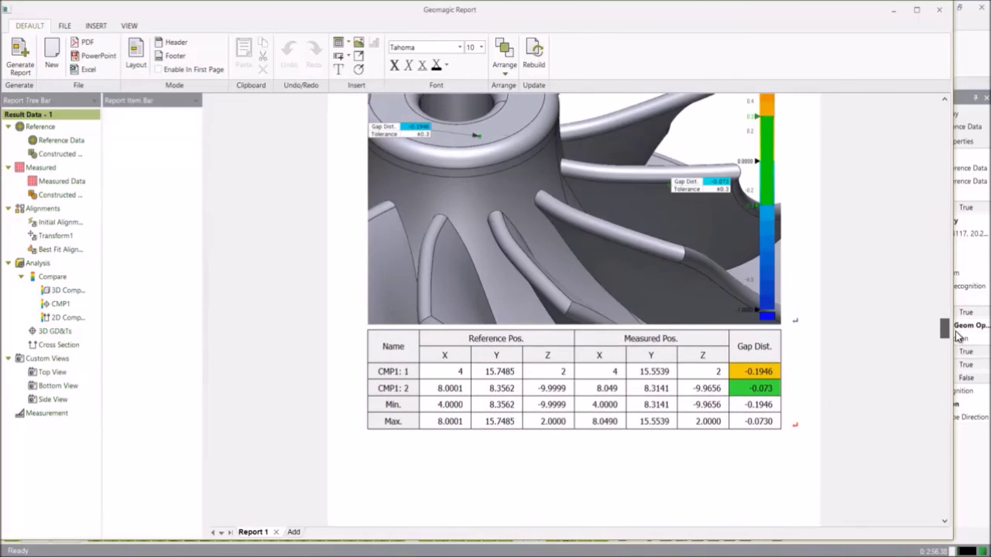
left_click_drag(957, 334, 953, 364)
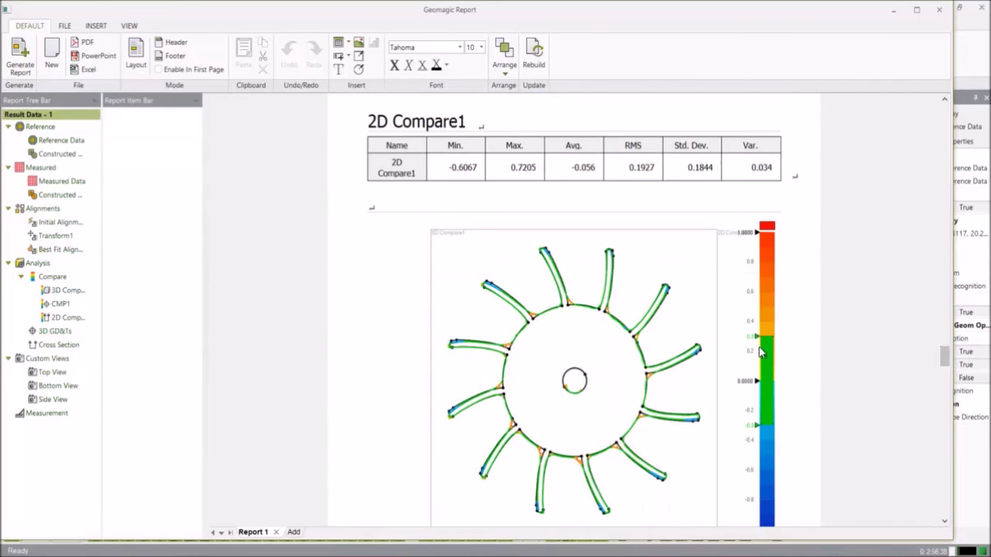
Step: Scroll down the remaining report pages to the Side View page
scroll(521, 290, "down", 5)
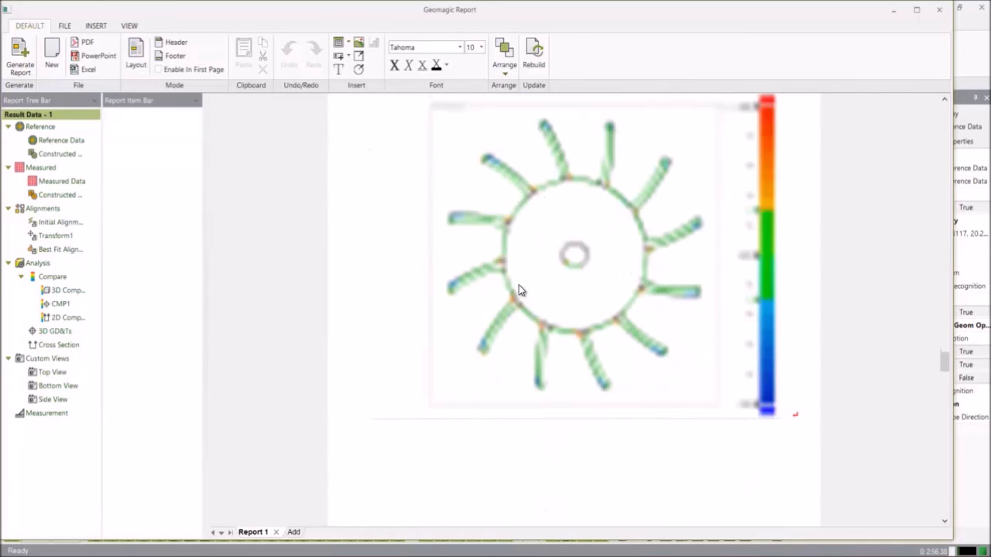
scroll(521, 290, "down", 5)
scroll(518, 287, "down", 10)
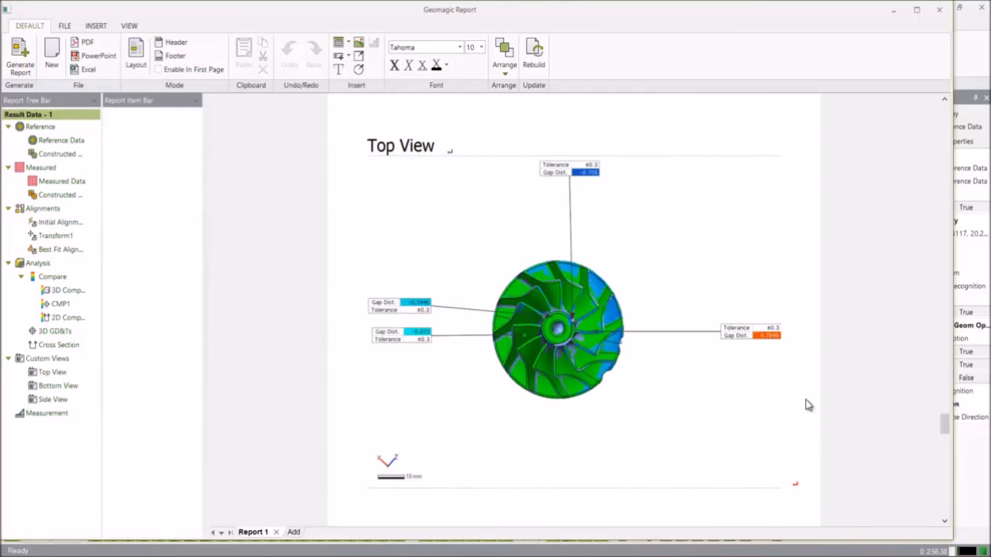
scroll(660, 401, "down", 6)
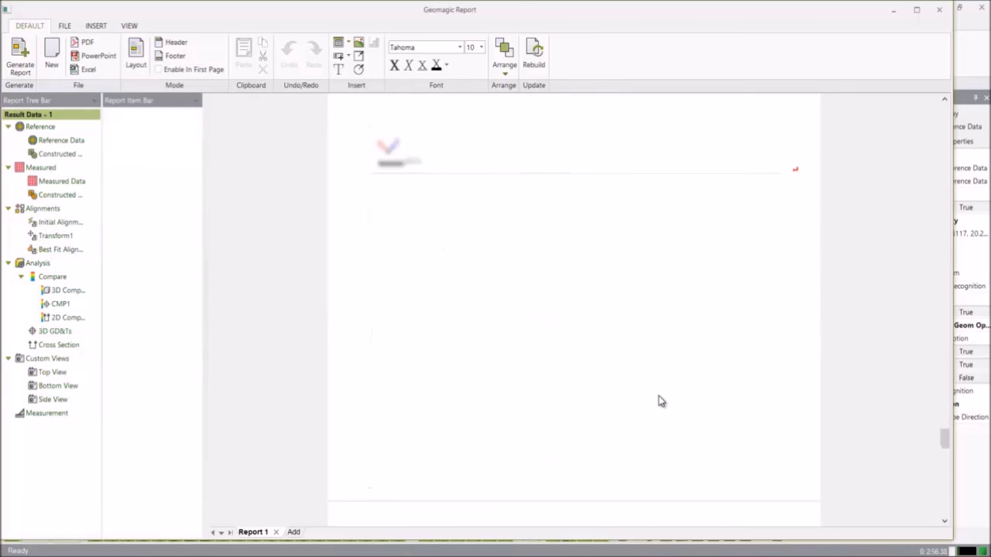
scroll(660, 401, "down", 3)
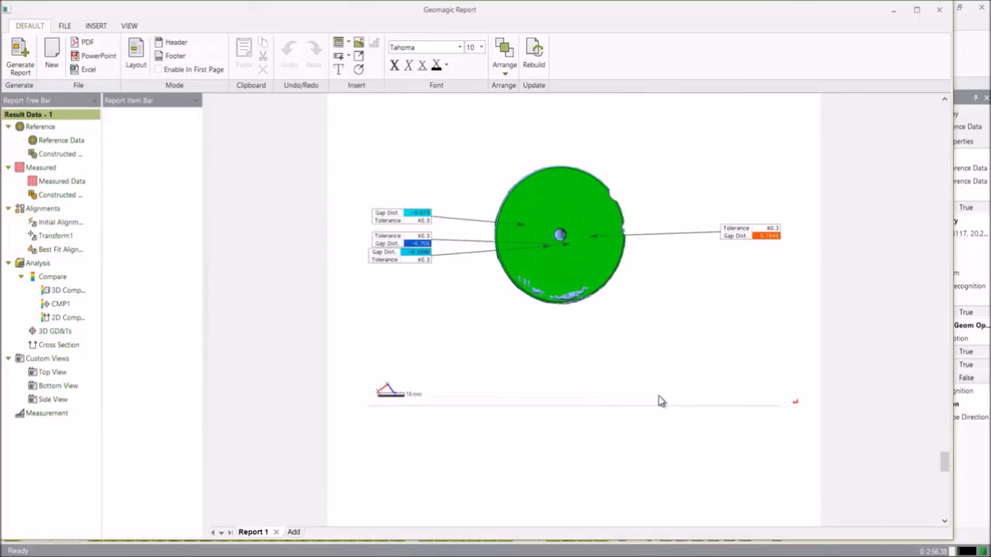
scroll(660, 401, "down", 3)
scroll(660, 401, "down", 1)
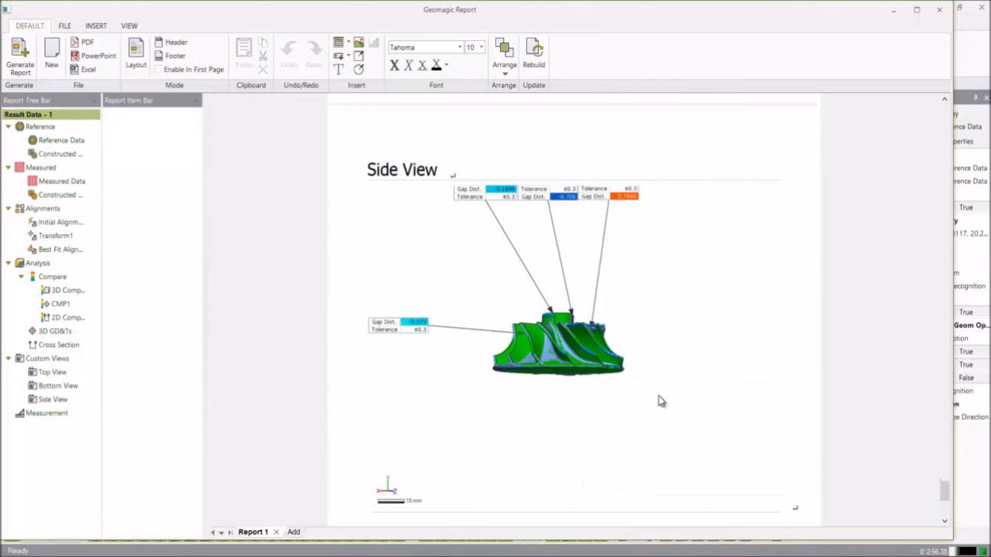
scroll(661, 401, "down", 5)
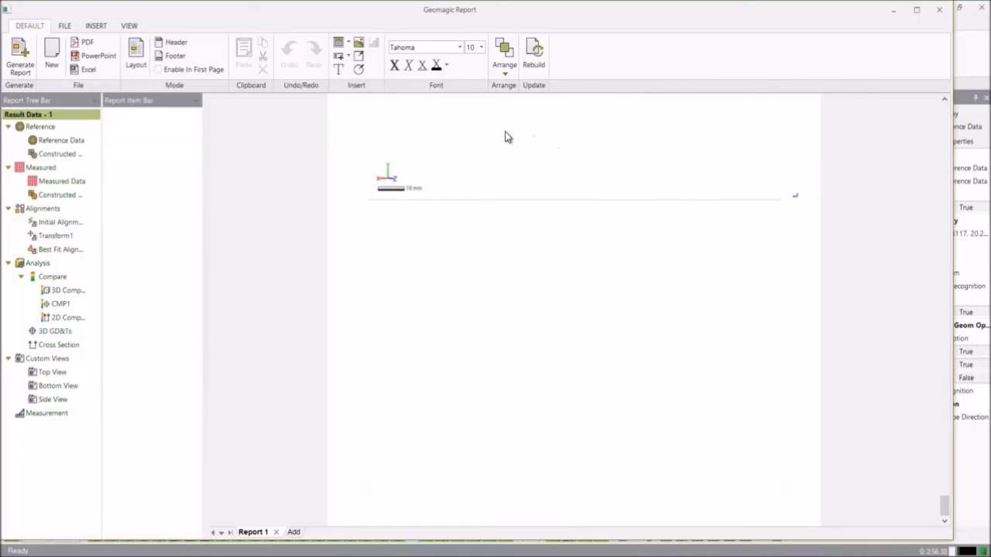
Step: Export the full report as 'Report for Impeller.pdf' in the Impeller folder
left_click(75, 44)
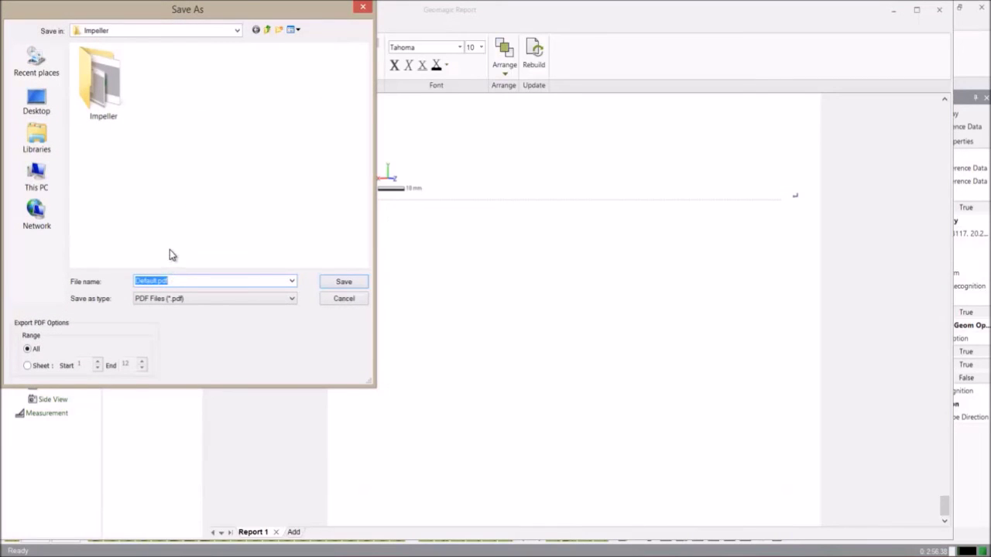
type("Report for Impeller")
left_click(346, 283)
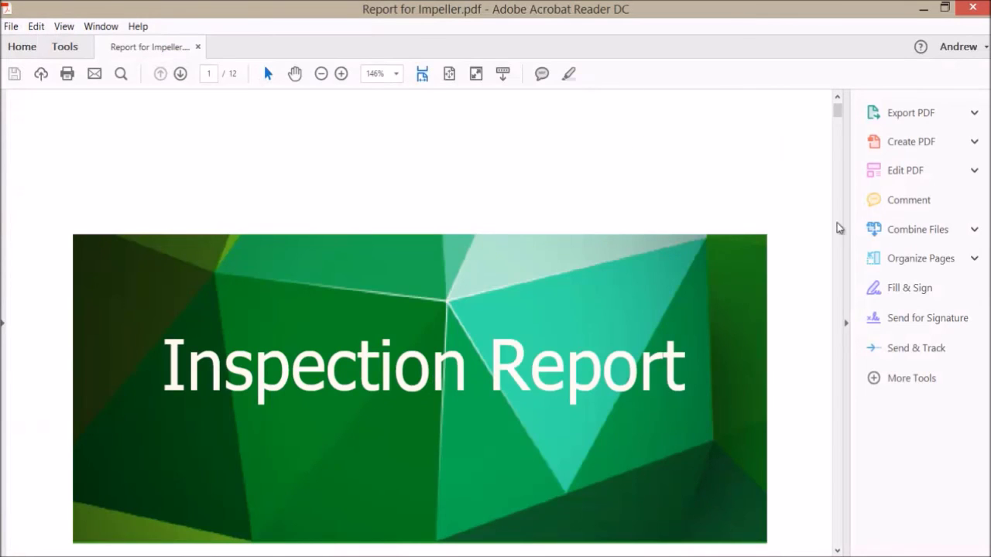
Step: Collapse the Tools pane and zoom the PDF out to 75%
left_click(847, 274)
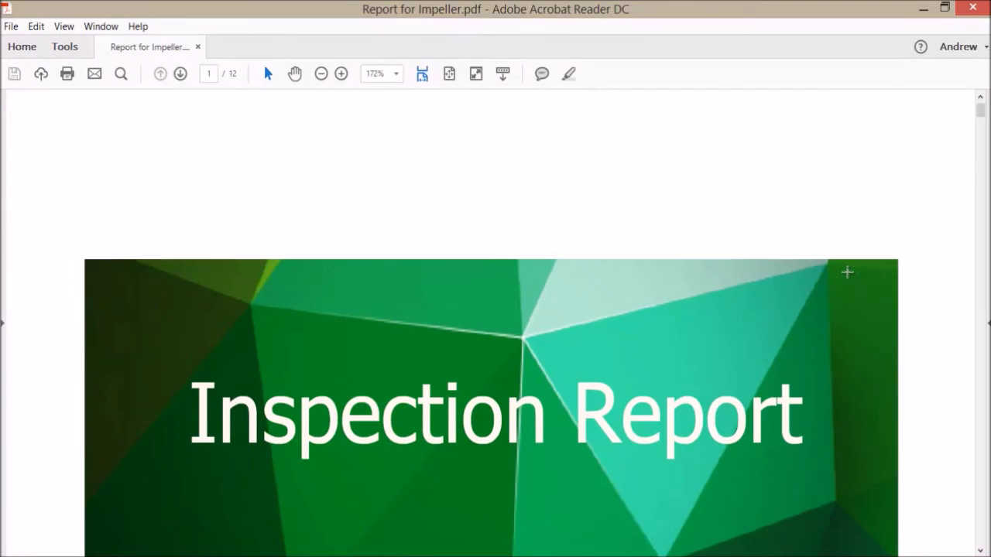
left_click(321, 73)
left_click(321, 74)
left_click(321, 73)
left_click(322, 74)
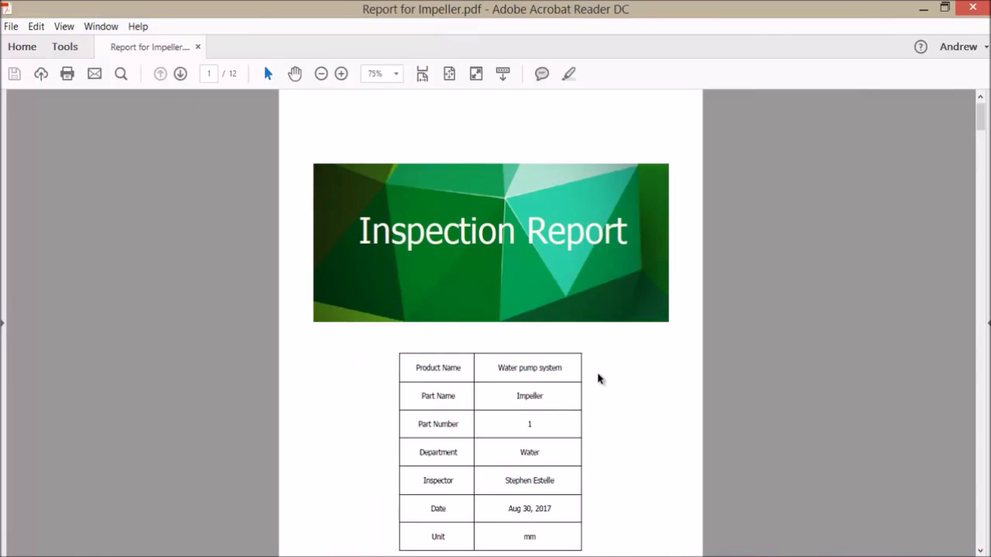
Step: Scroll through the 12 PDF pages, ending back on the title page
scroll(598, 378, "down", 10)
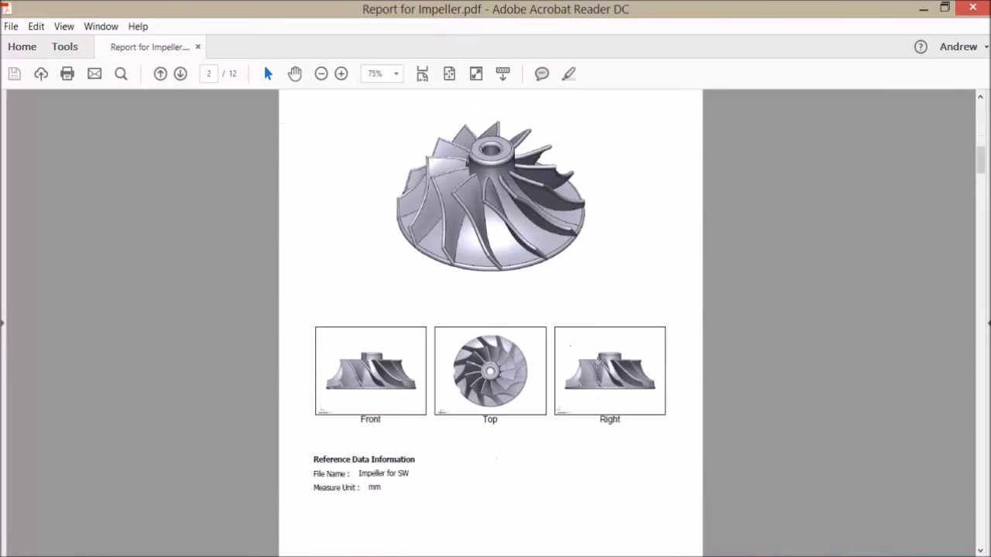
scroll(598, 362, "down", 1)
scroll(597, 362, "down", 19)
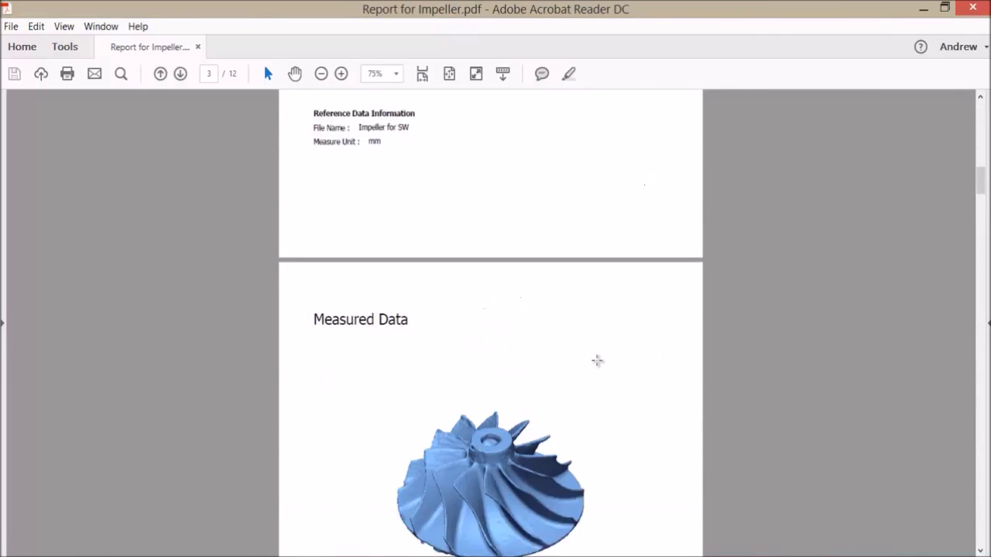
scroll(597, 362, "down", 20)
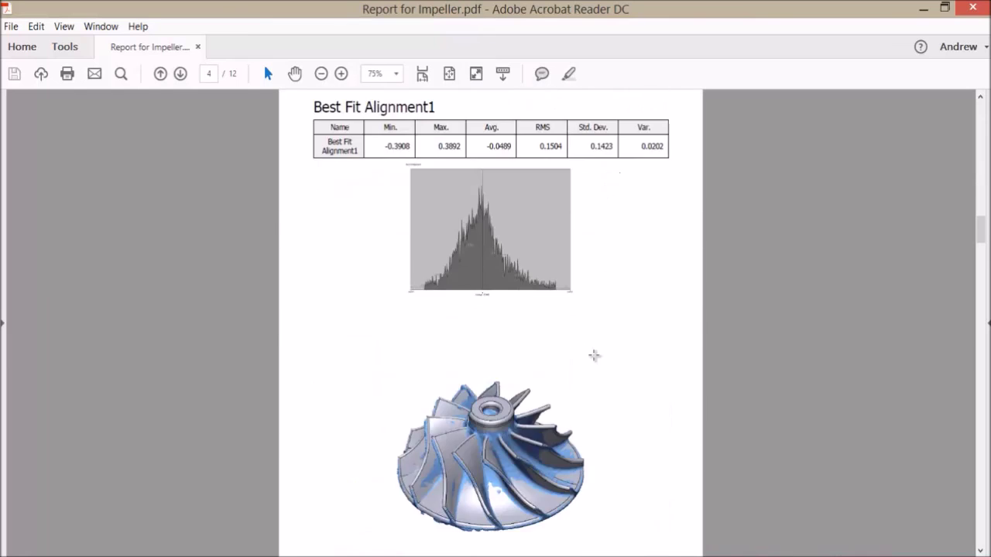
scroll(594, 355, "down", 7)
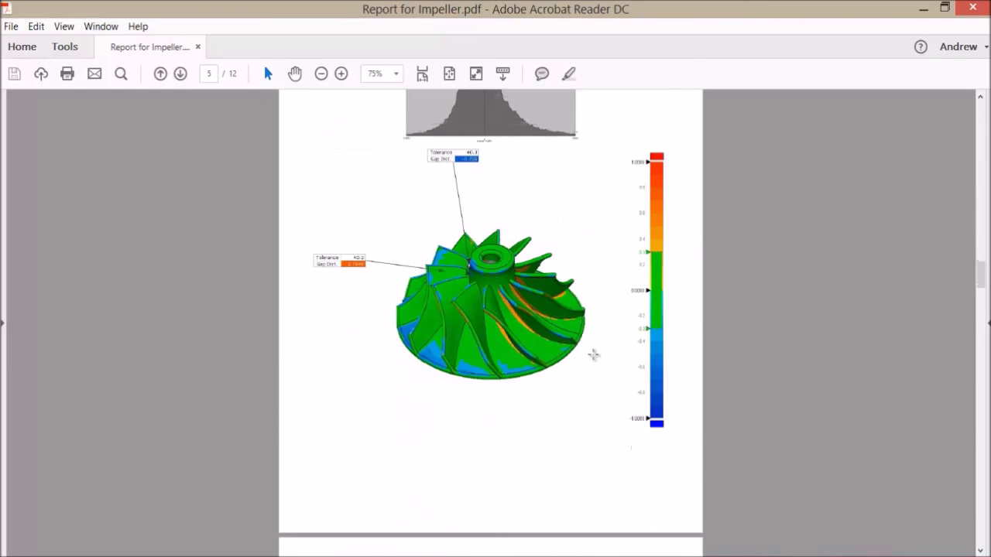
scroll(594, 354, "up", 4)
scroll(593, 354, "up", 3)
scroll(593, 354, "down", 7)
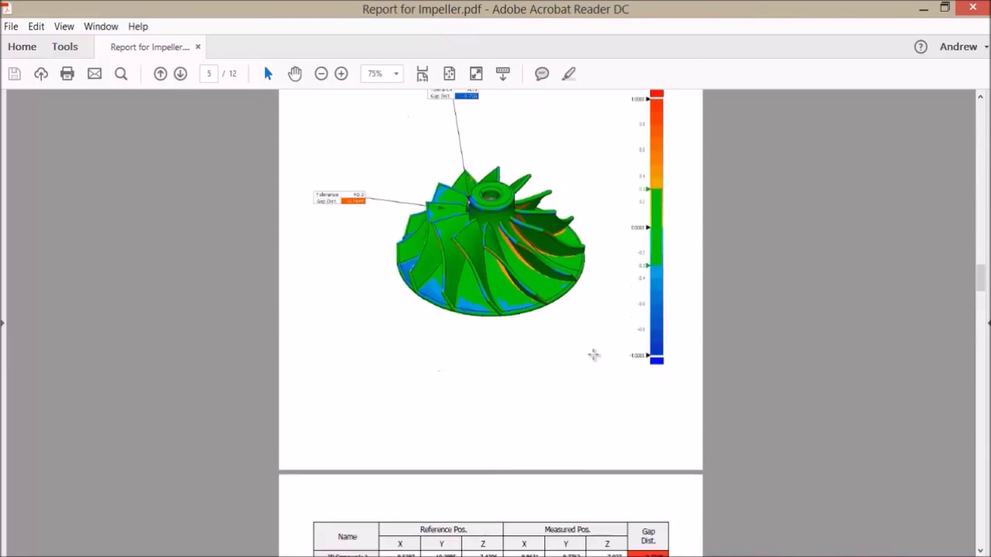
left_click_drag(980, 278, 983, 113)
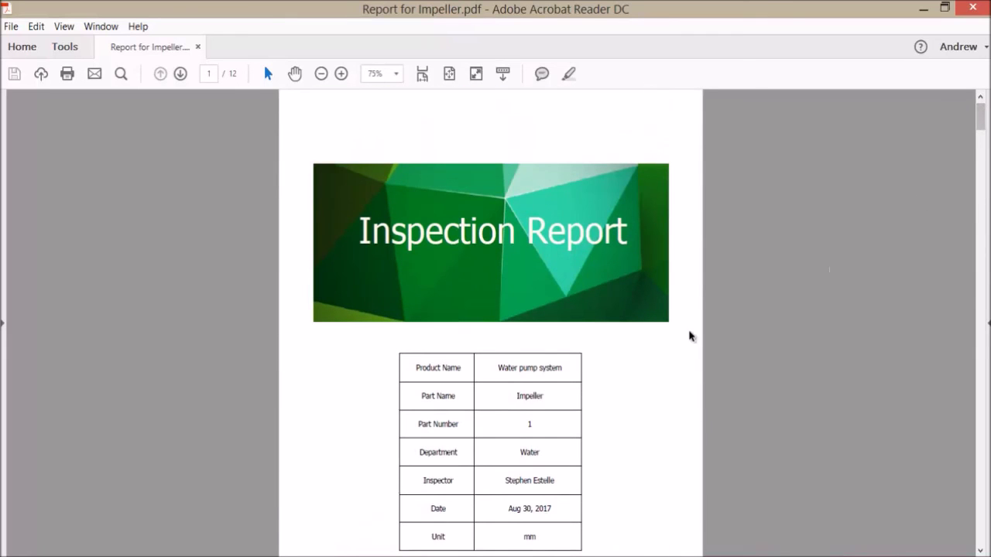